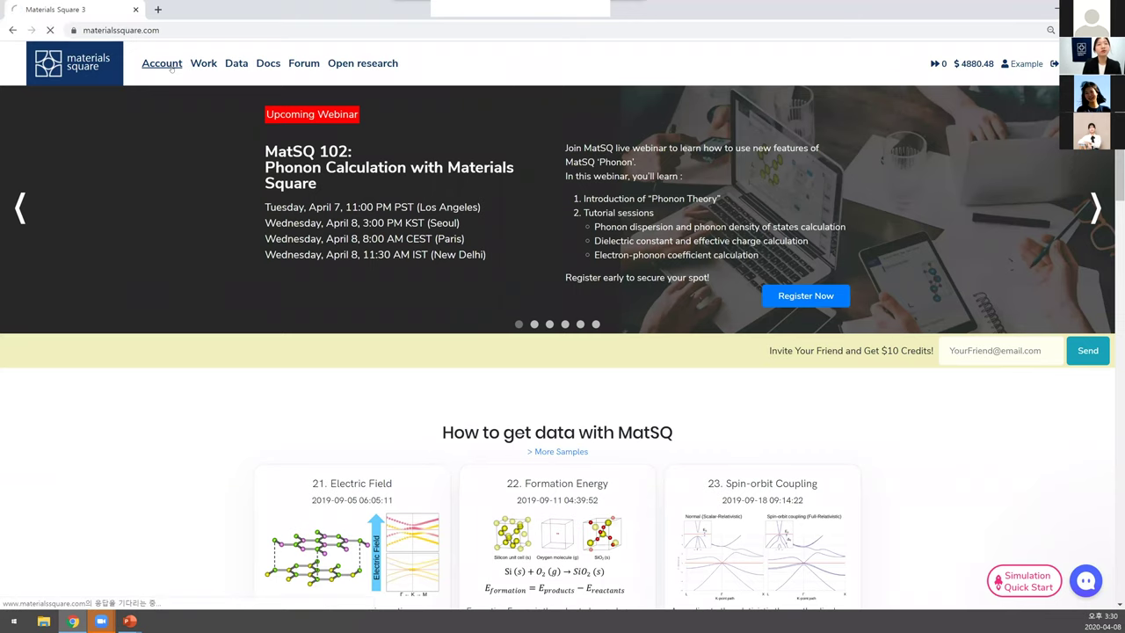
# - On the Account page, choose the webinar credit account in the Billing dropdown
pyautogui.click(171, 70)
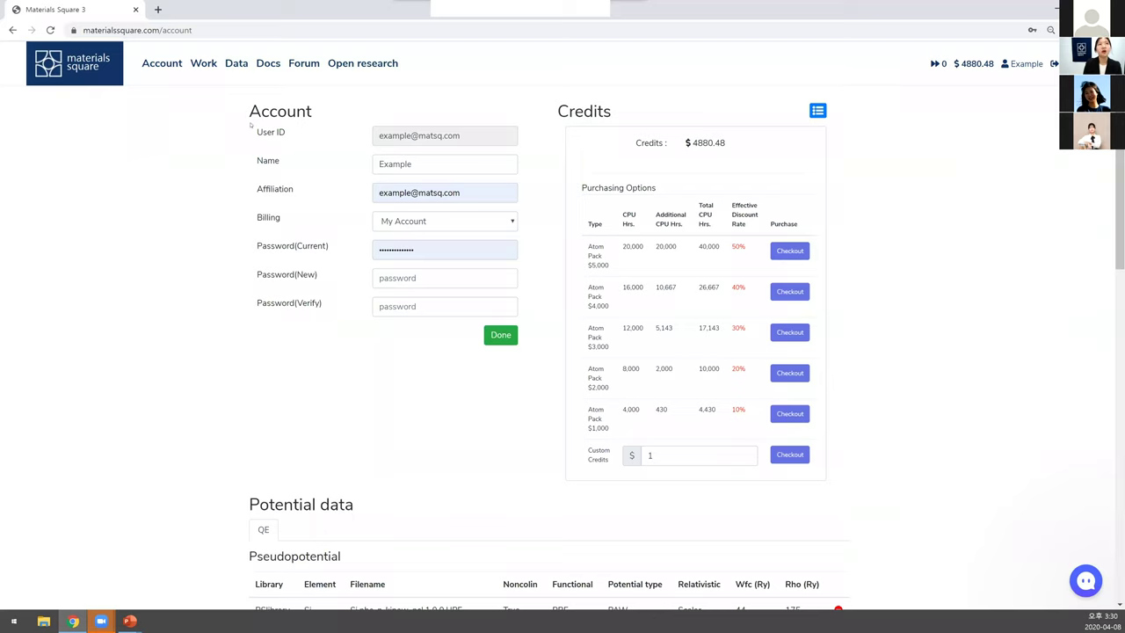
pyautogui.moveTo(250, 124); pyautogui.dragTo(410, 141)
pyautogui.click(308, 115)
pyautogui.doubleClick(303, 222)
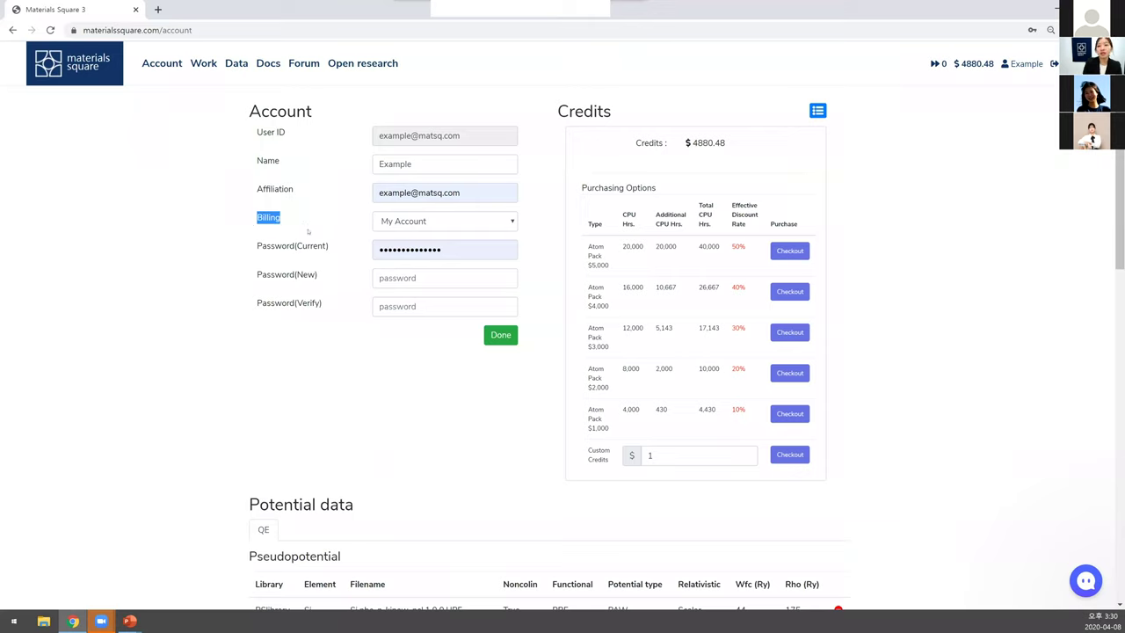
pyautogui.click(439, 224)
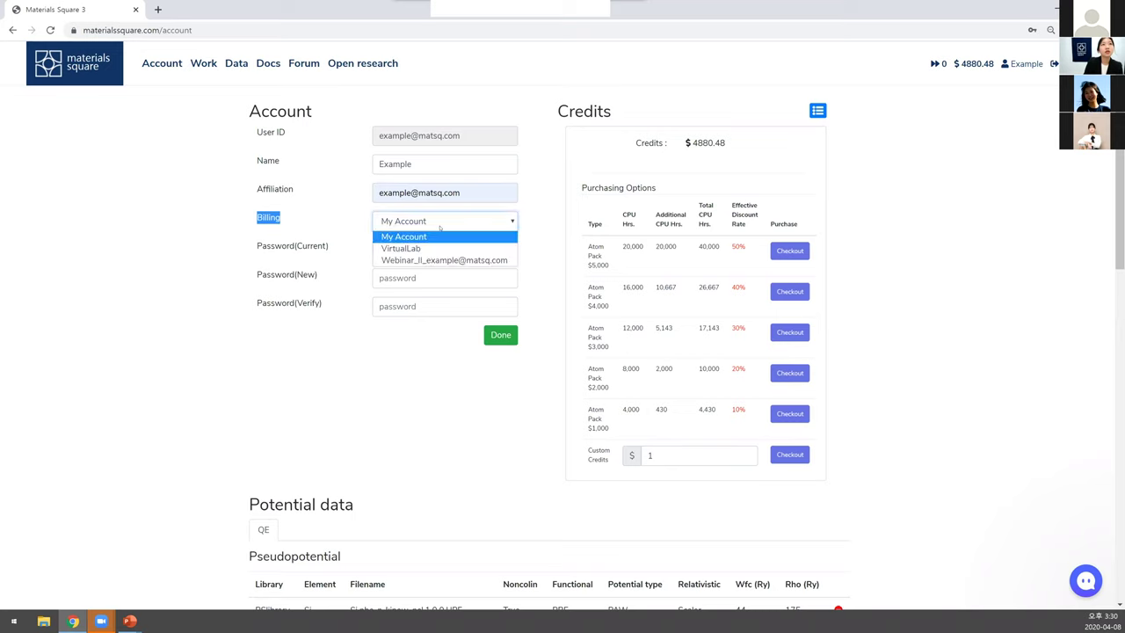
pyautogui.click(478, 267)
pyautogui.click(445, 221)
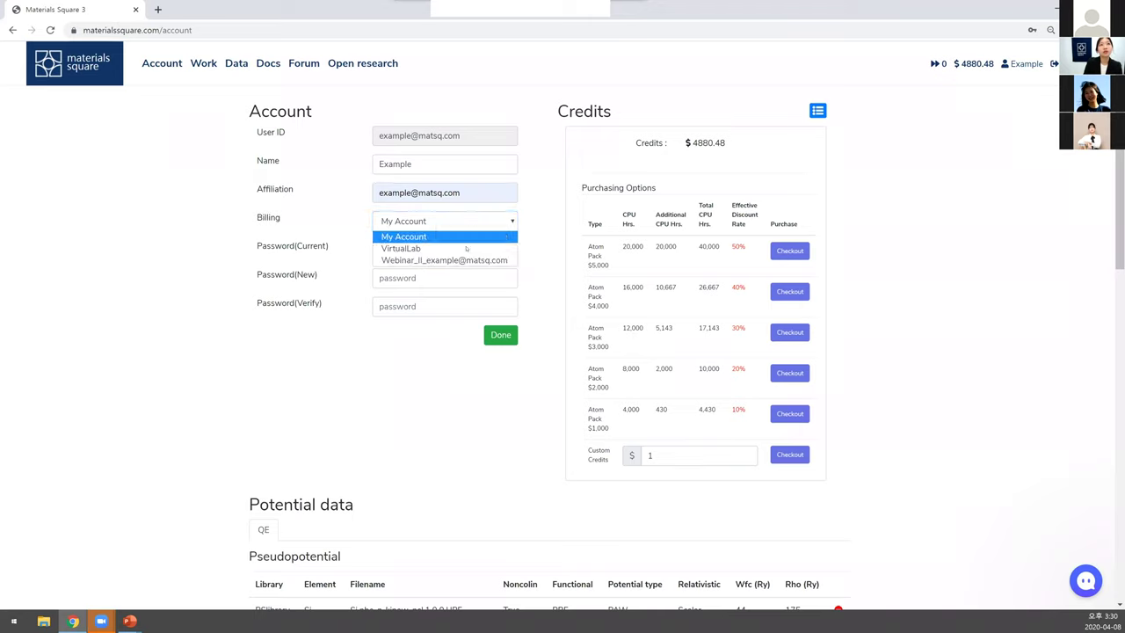
pyautogui.click(463, 261)
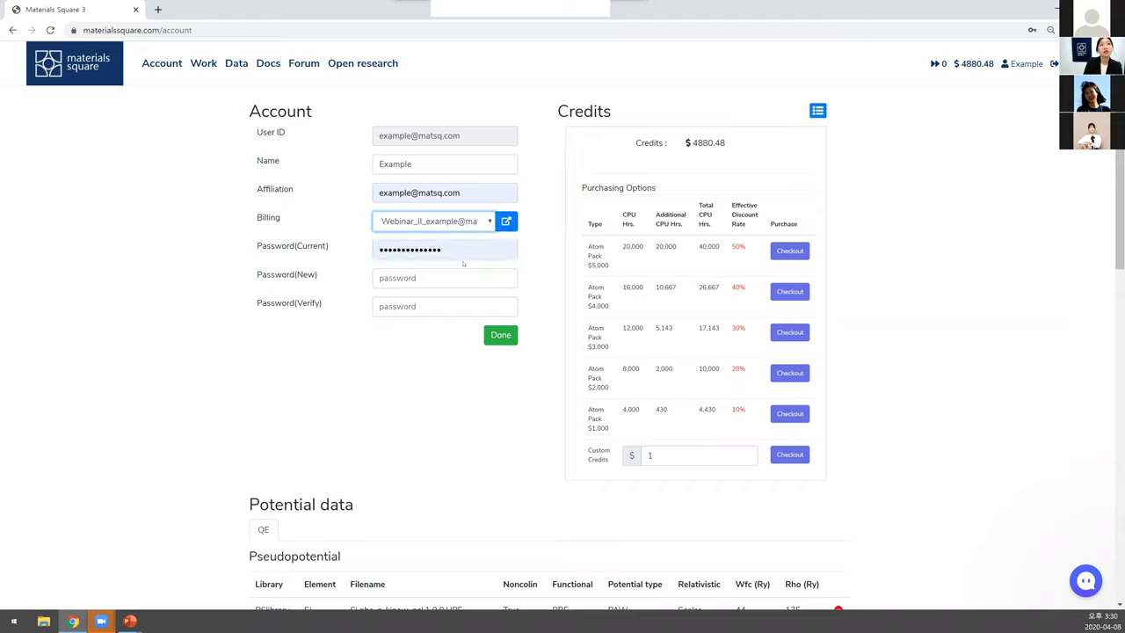
# - Enter the current account password, then save and confirm so the balance reads $50.00
pyautogui.click(464, 256)
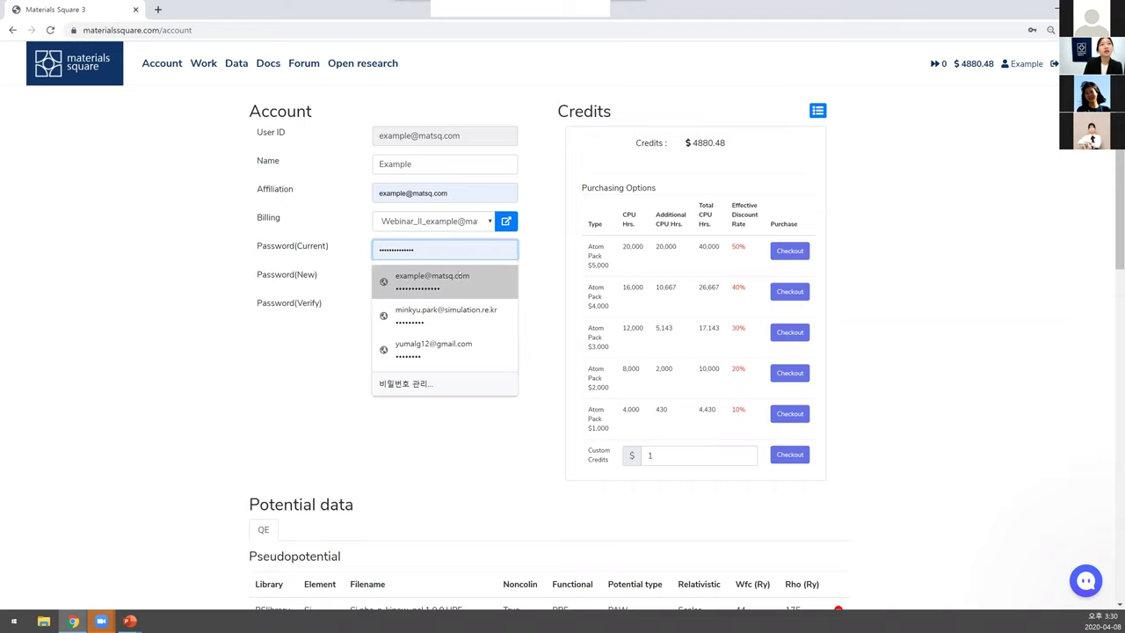
pyautogui.click(258, 247)
pyautogui.moveTo(258, 247); pyautogui.dragTo(334, 249)
pyautogui.click(374, 252)
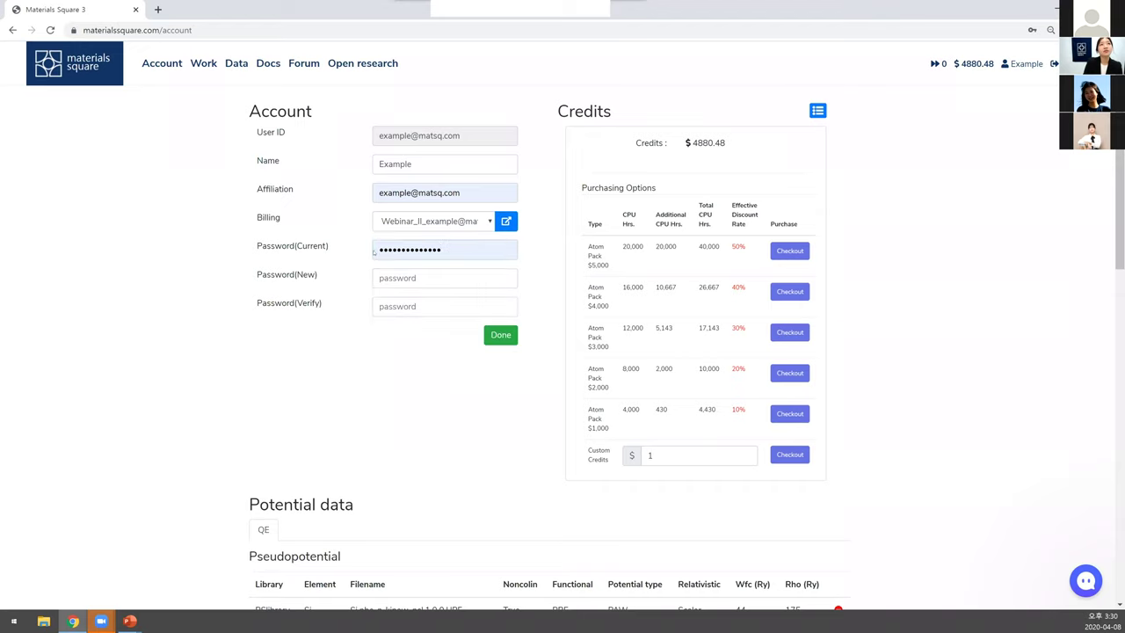
pyautogui.click(438, 248)
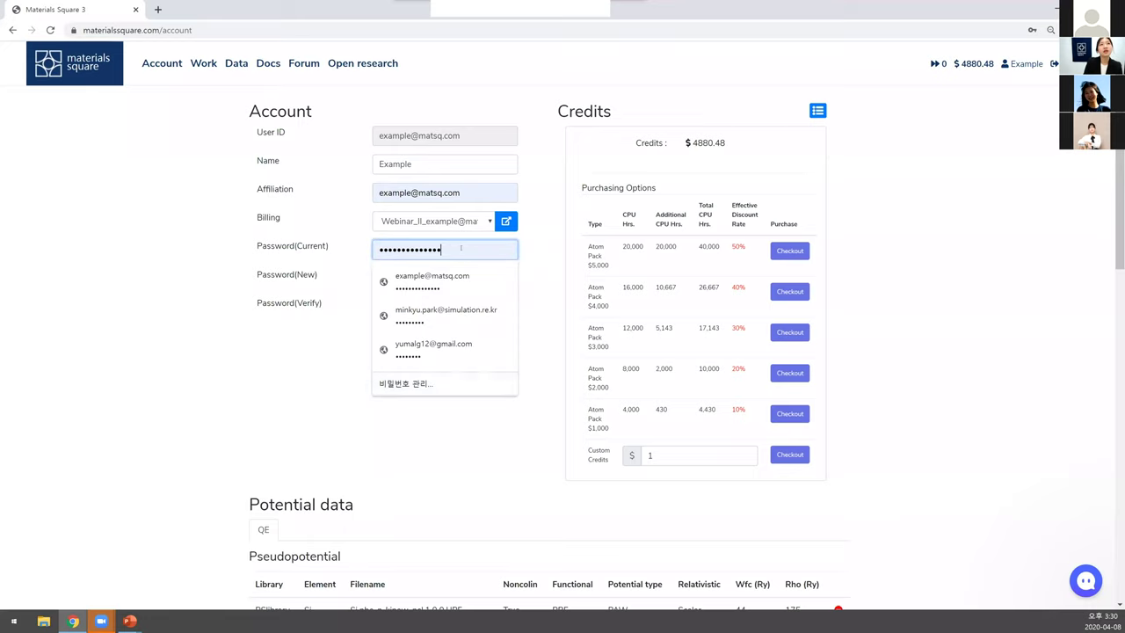
pyautogui.press('Escape')
pyautogui.click(501, 335)
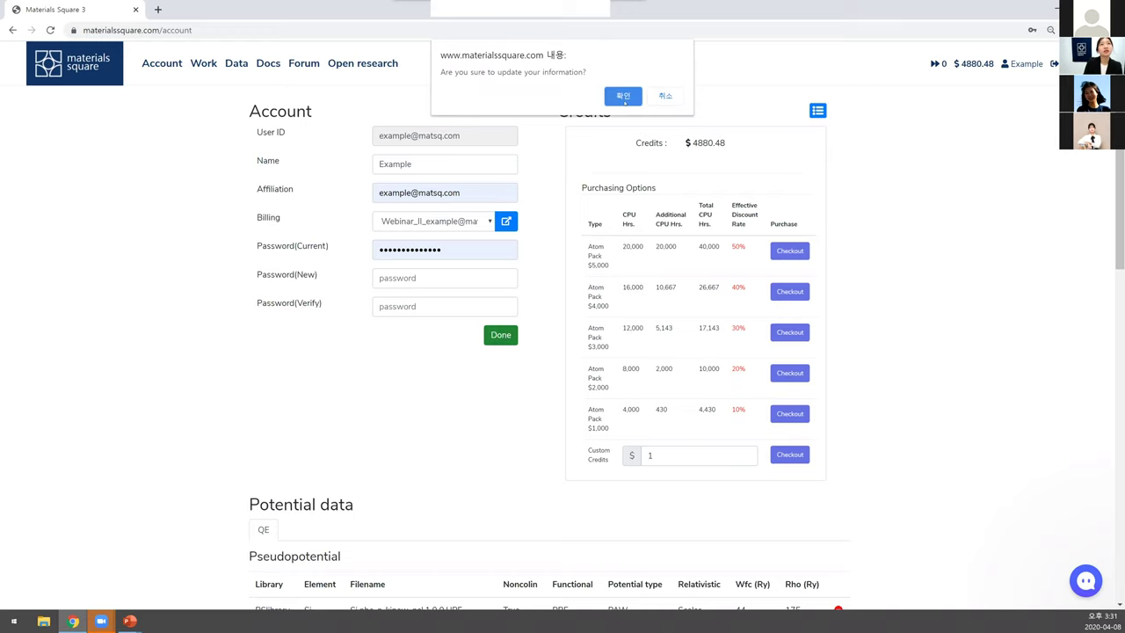
pyautogui.click(623, 97)
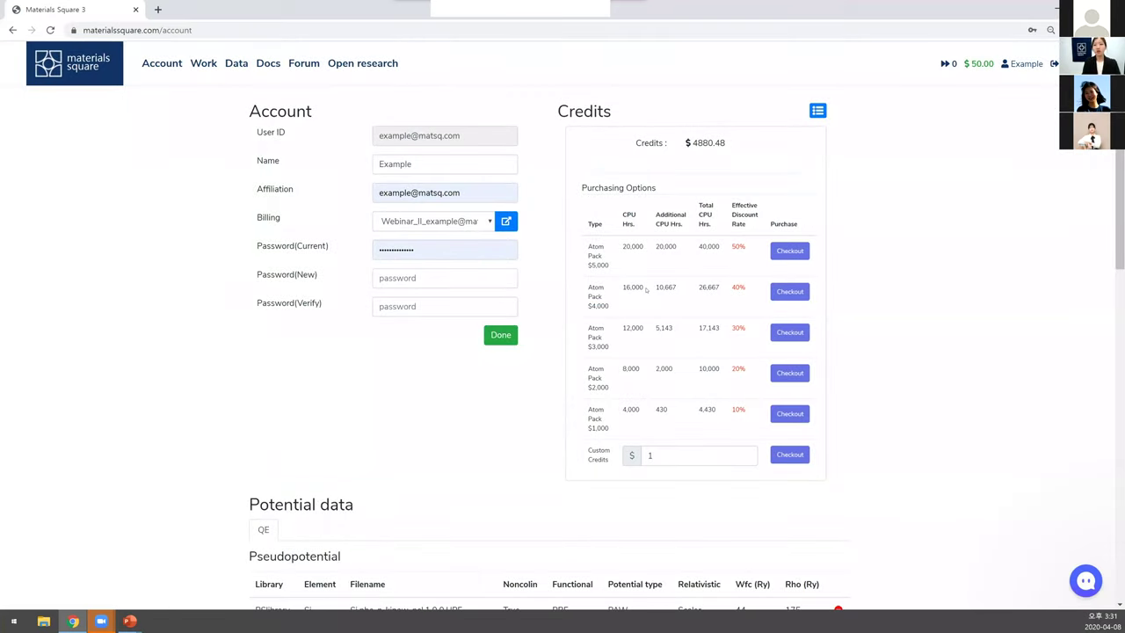
pyautogui.click(979, 65)
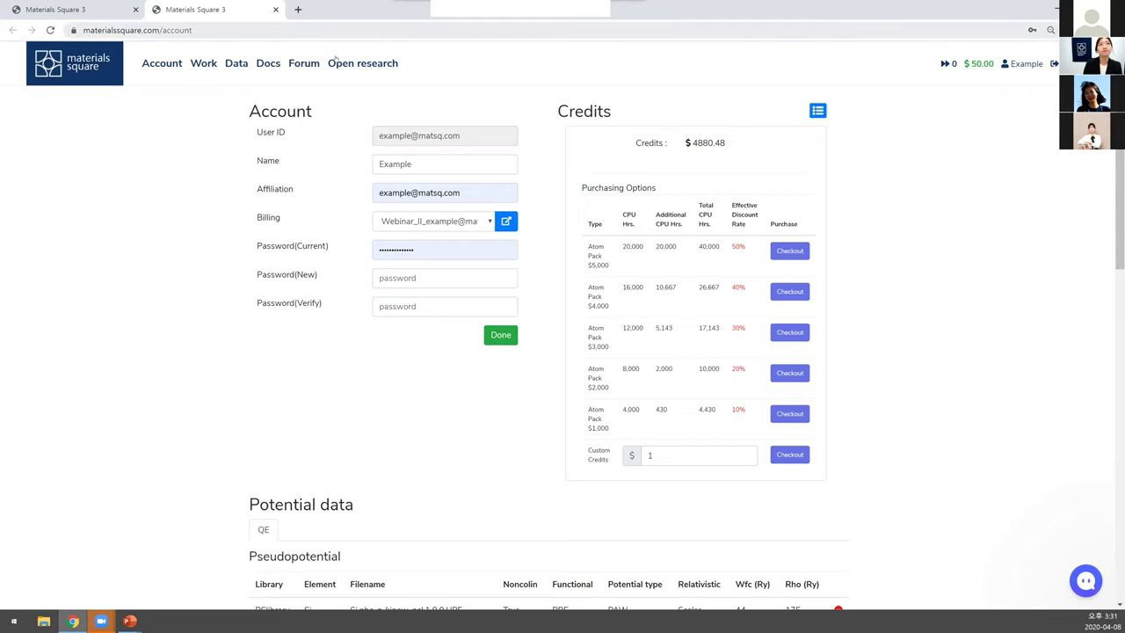
# - From the Work list, start a New Work without a guide in the new tab
pyautogui.click(201, 65)
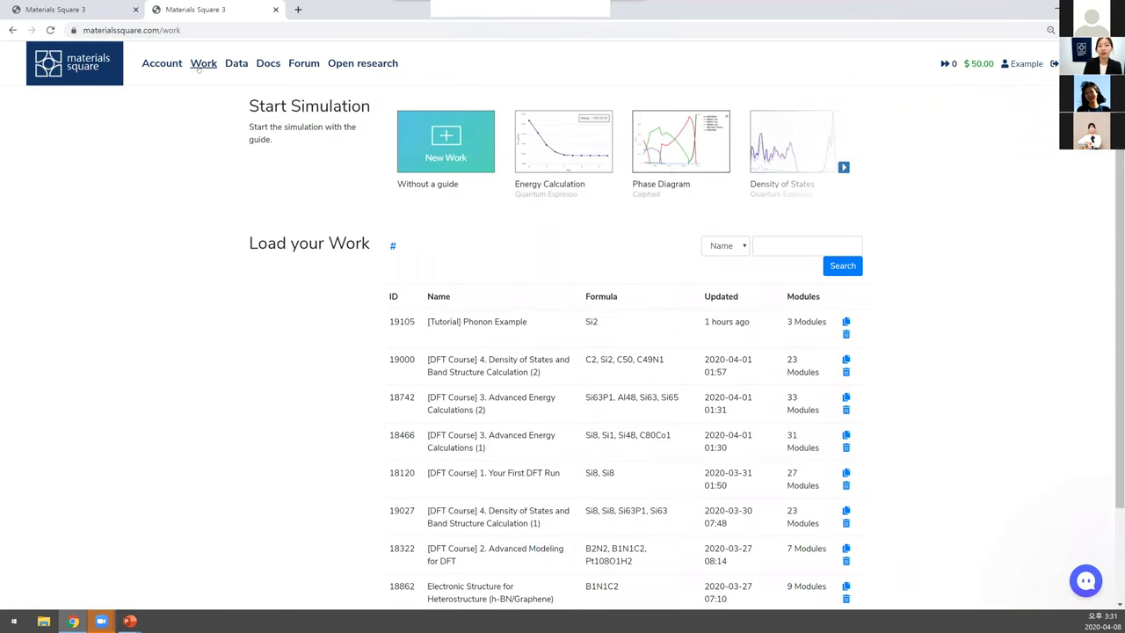
pyautogui.click(451, 174)
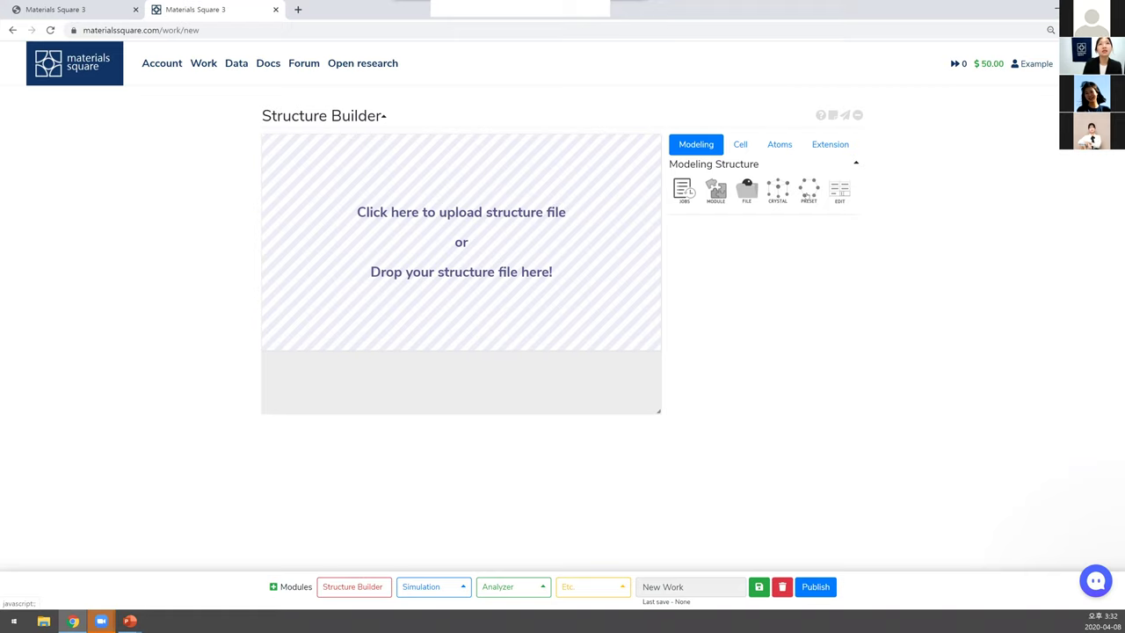
# - Generate the Silicon (Unit cell) preset structure
pyautogui.click(815, 207)
pyautogui.click(714, 251)
pyautogui.click(721, 289)
pyautogui.click(807, 254)
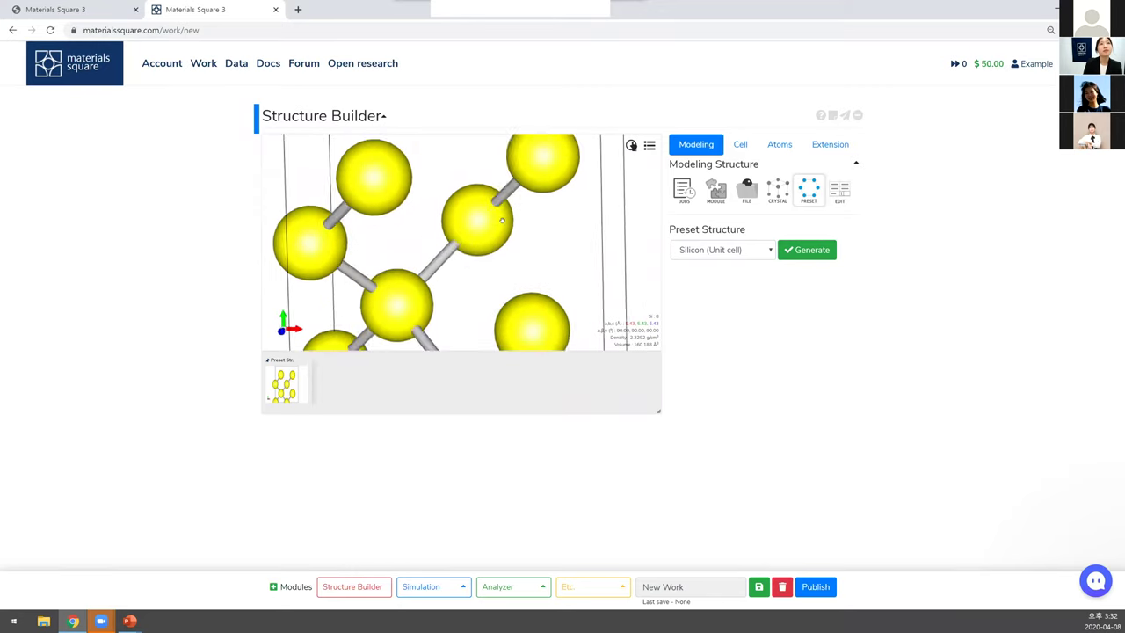
pyautogui.moveTo(500, 236); pyautogui.dragTo(523, 232)
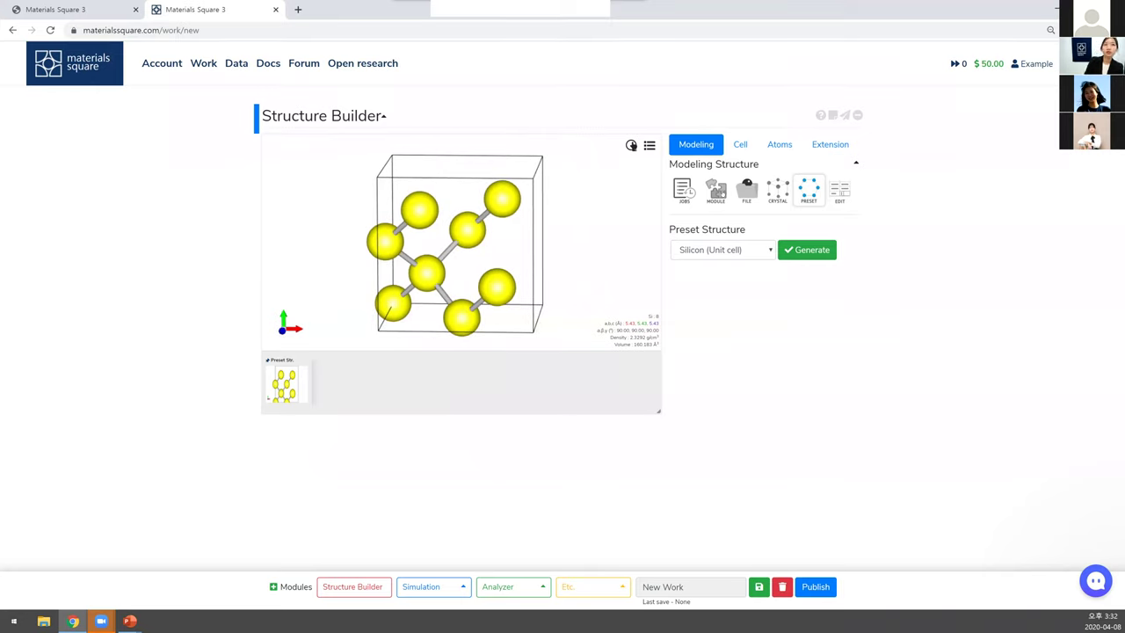
# - Reduce the silicon cell to its 2-atom primitive cell with PRIMITIVE in the Cell tools
pyautogui.click(741, 148)
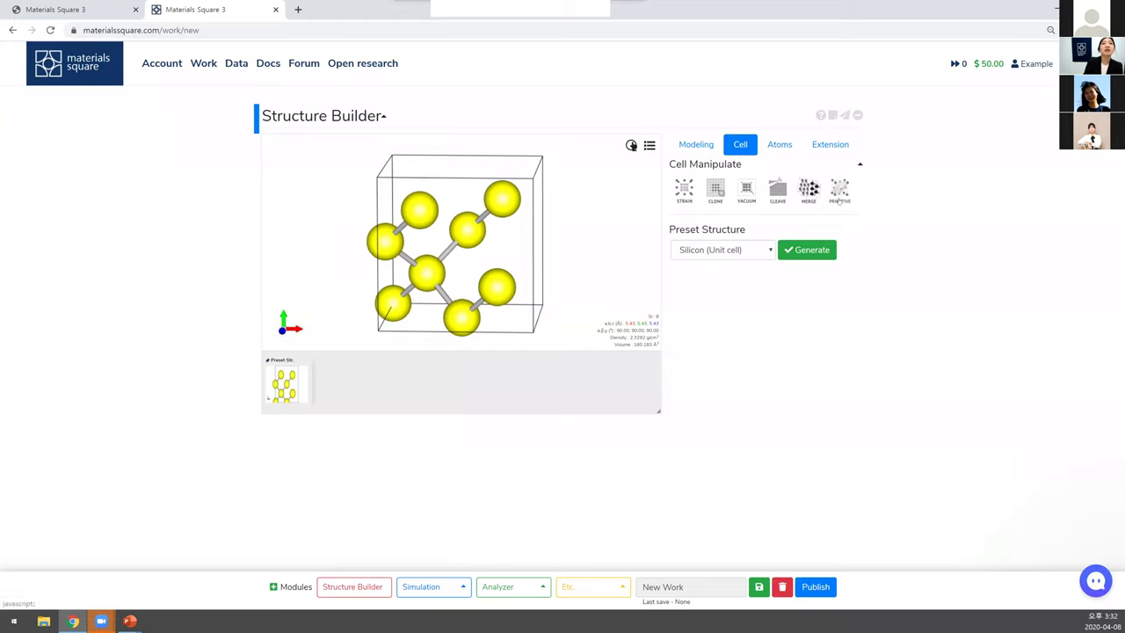
pyautogui.click(839, 194)
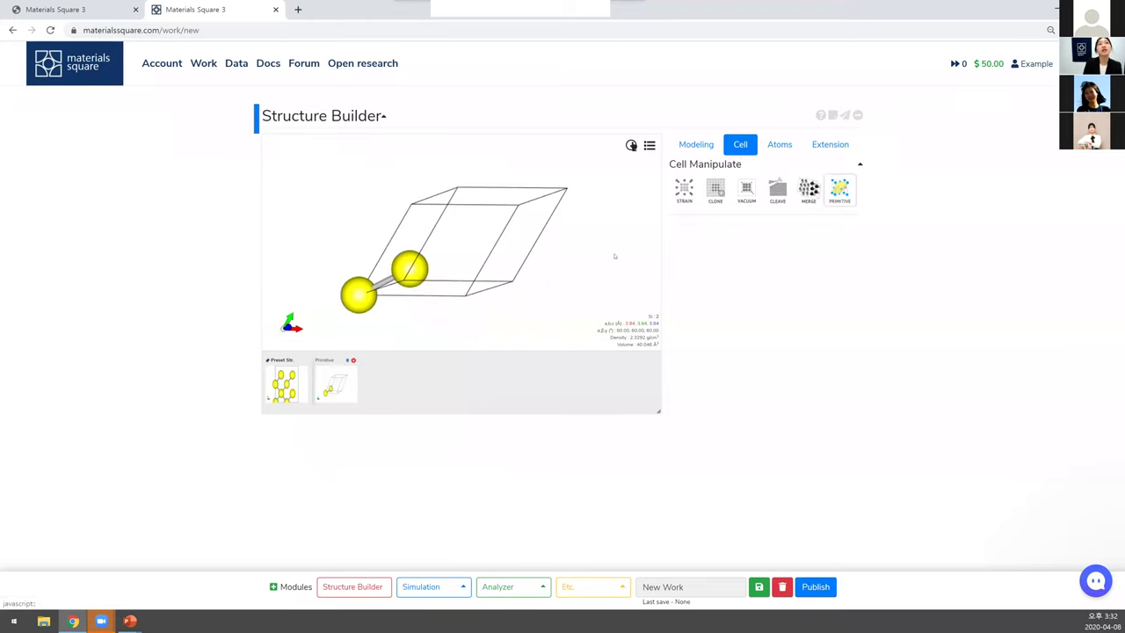
pyautogui.moveTo(436, 220); pyautogui.dragTo(558, 228)
pyautogui.scroll(2, 427, 262)
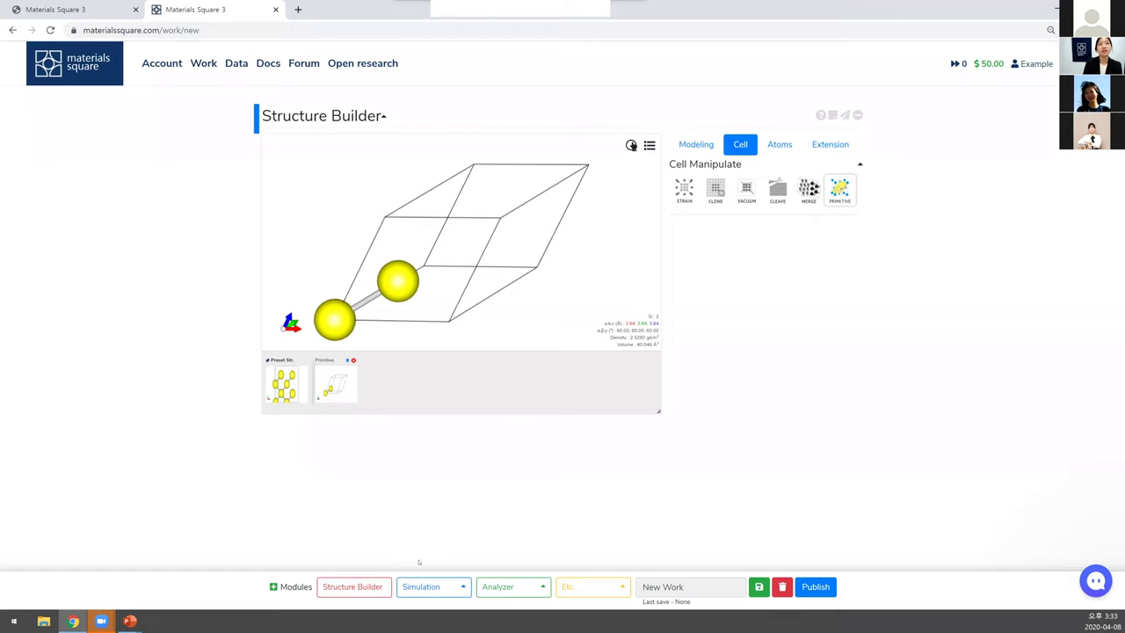
pyautogui.click(423, 589)
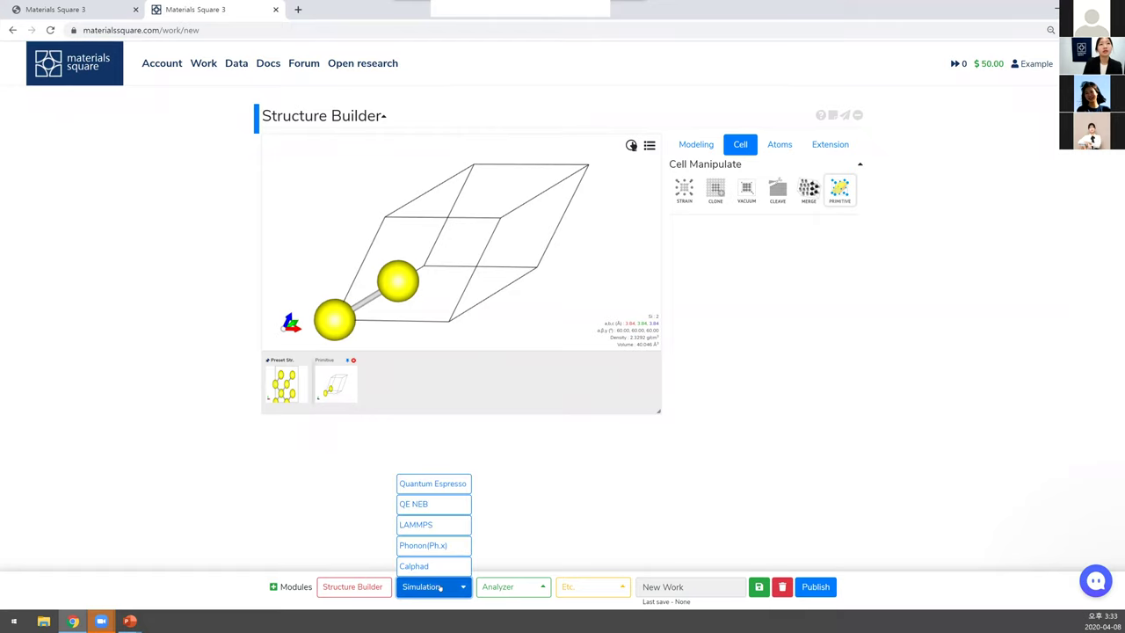
# - Add a Quantum Espresso module and connect it to the primitive Si2 structure node
pyautogui.click(453, 491)
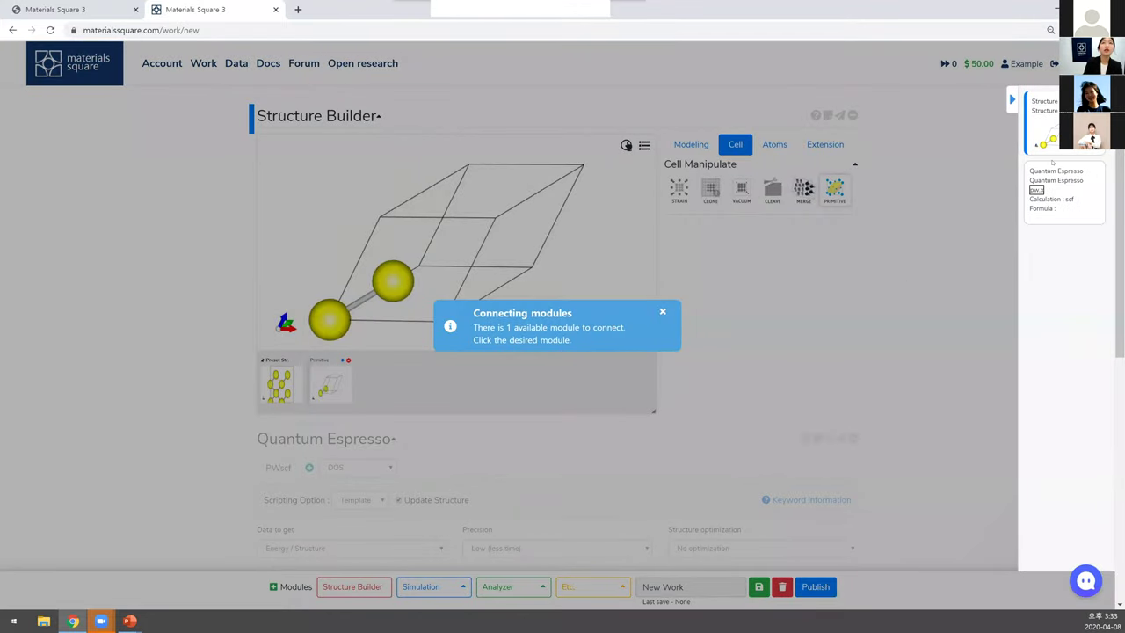
pyautogui.click(1042, 189)
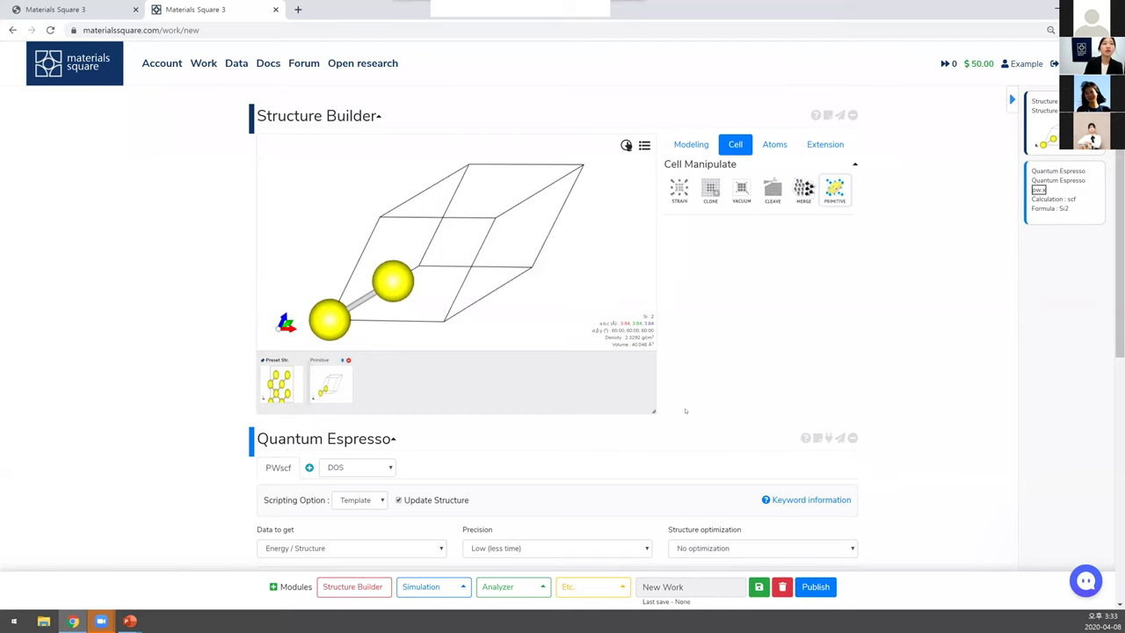
pyautogui.scroll(-4, 686, 410)
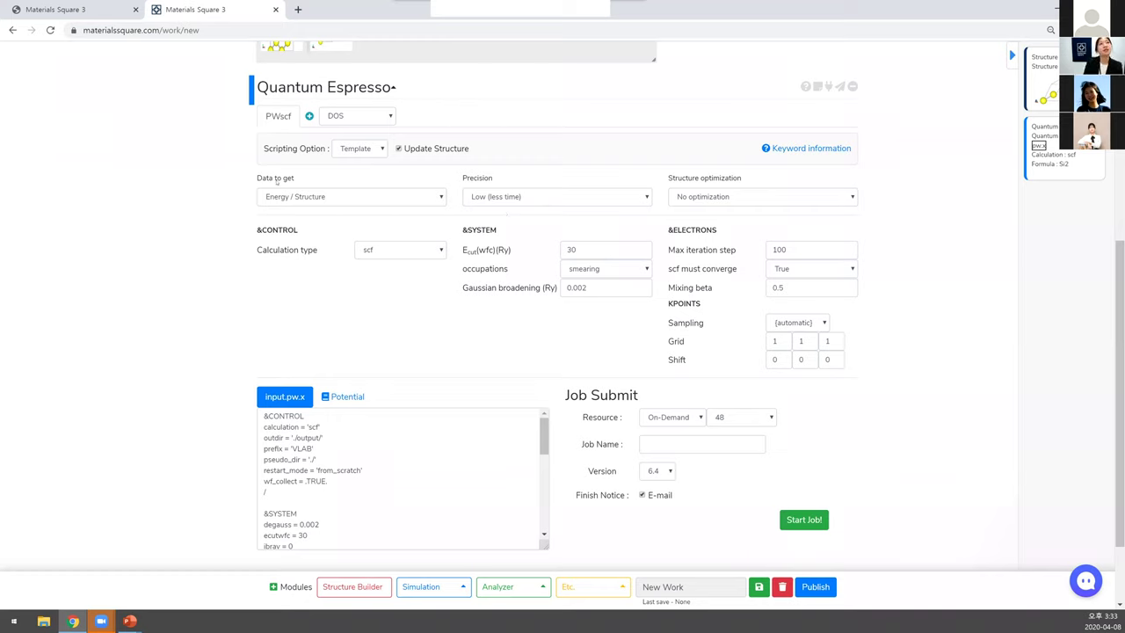
# - Set precision to High (long time) and structure optimization to ionic plus cell relaxation
pyautogui.click(483, 197)
pyautogui.click(493, 218)
pyautogui.click(378, 179)
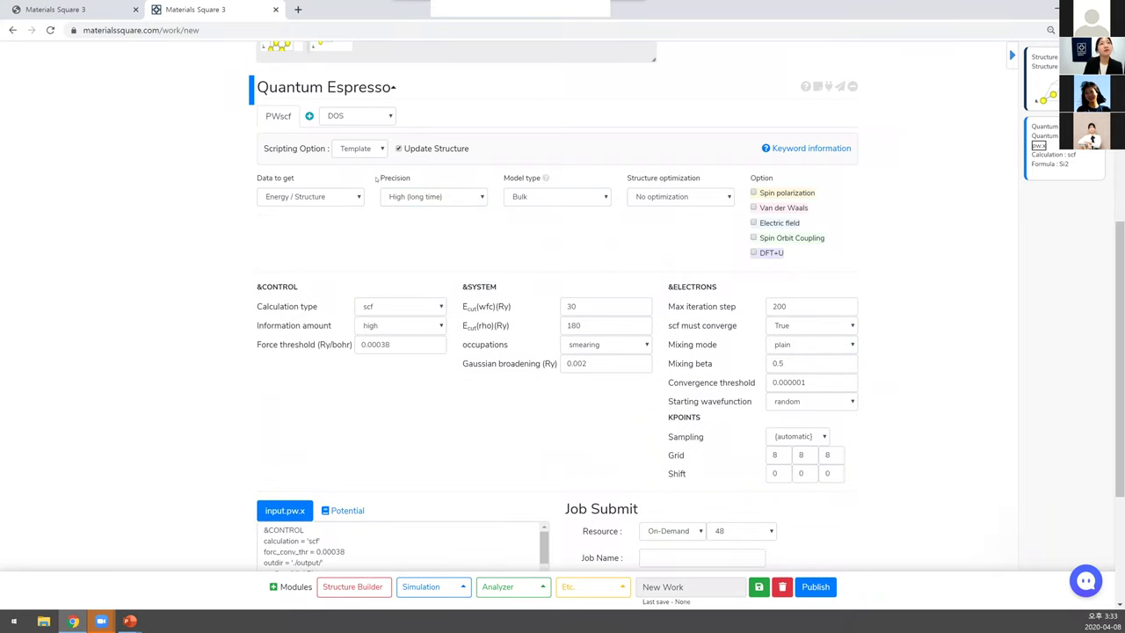
pyautogui.click(659, 197)
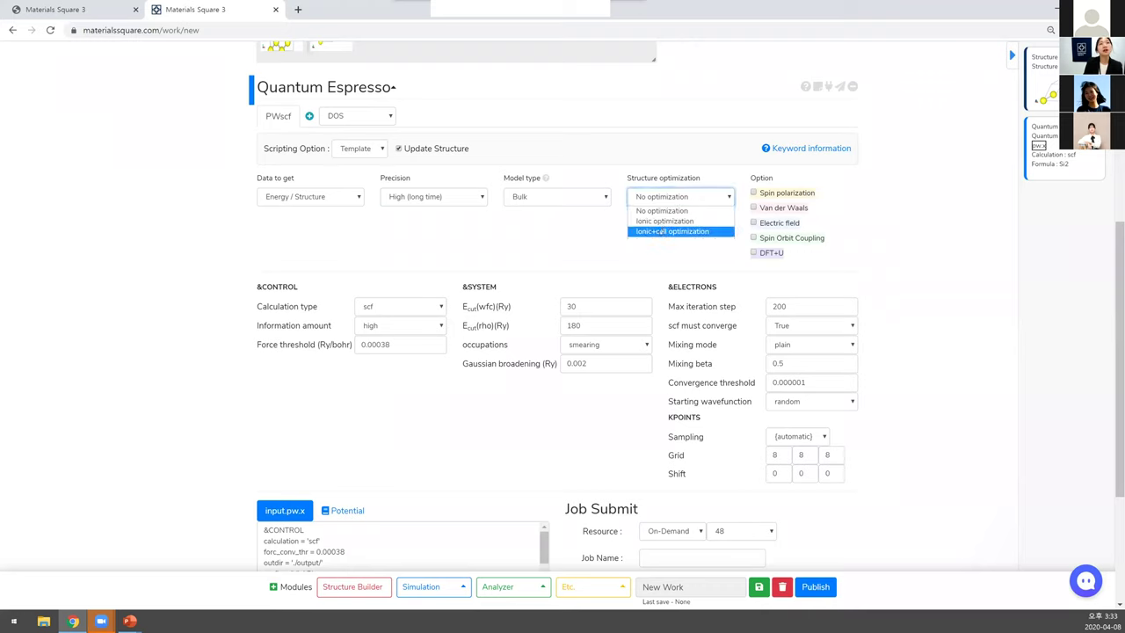
pyautogui.click(661, 232)
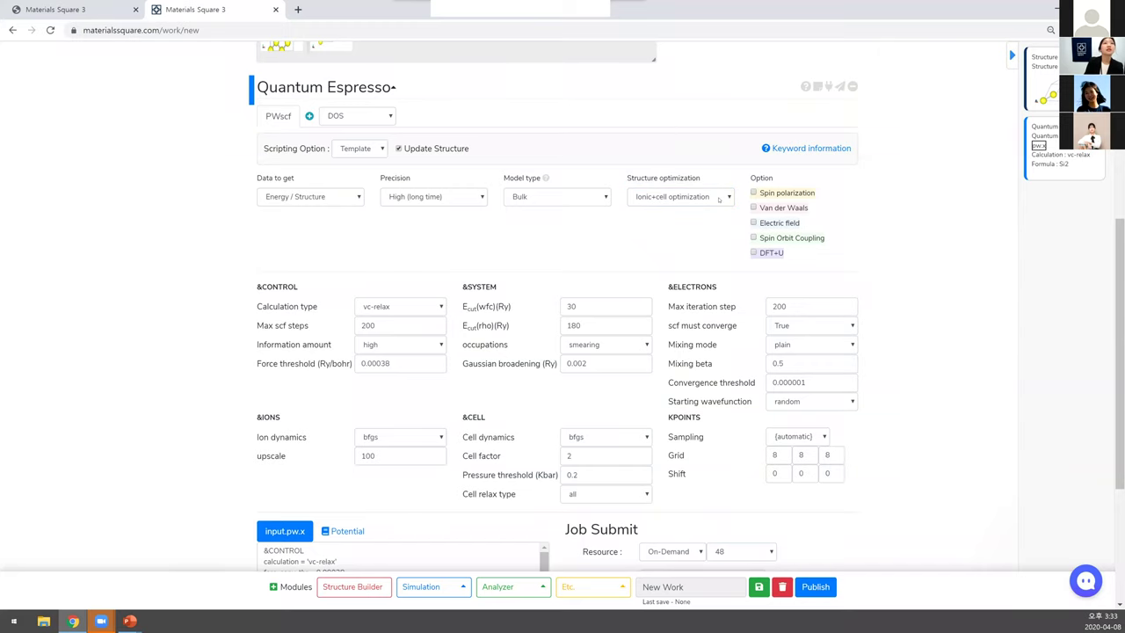
pyautogui.scroll(-1, 707, 189)
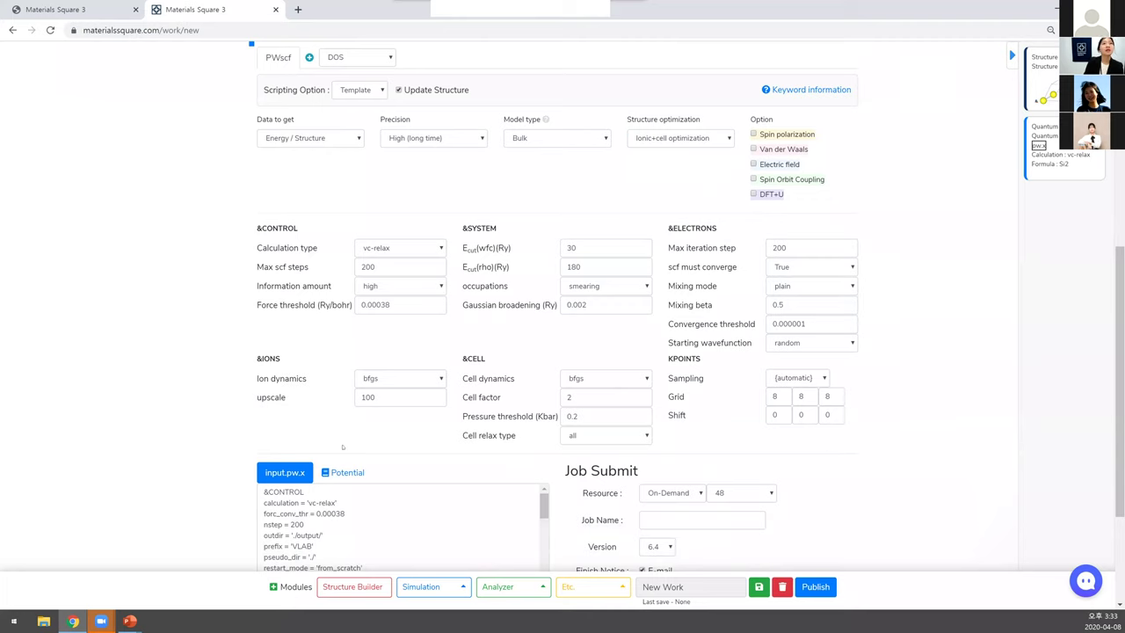
# - Change the force threshold to 3.8E-06
pyautogui.click(374, 305)
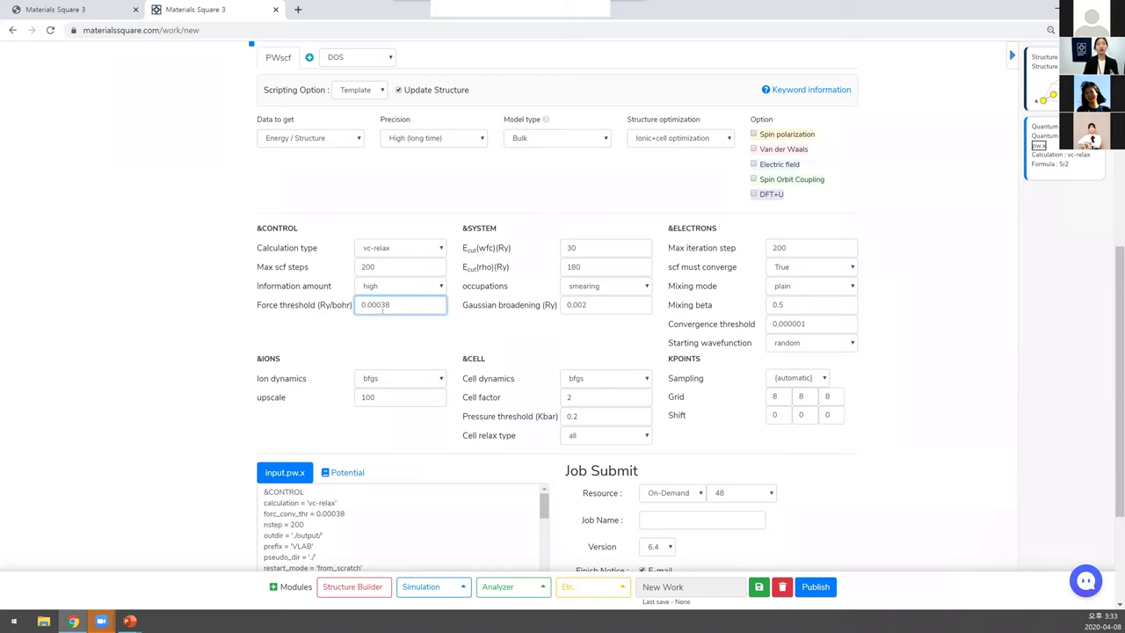
pyautogui.hotkey('ctrl', 'a')
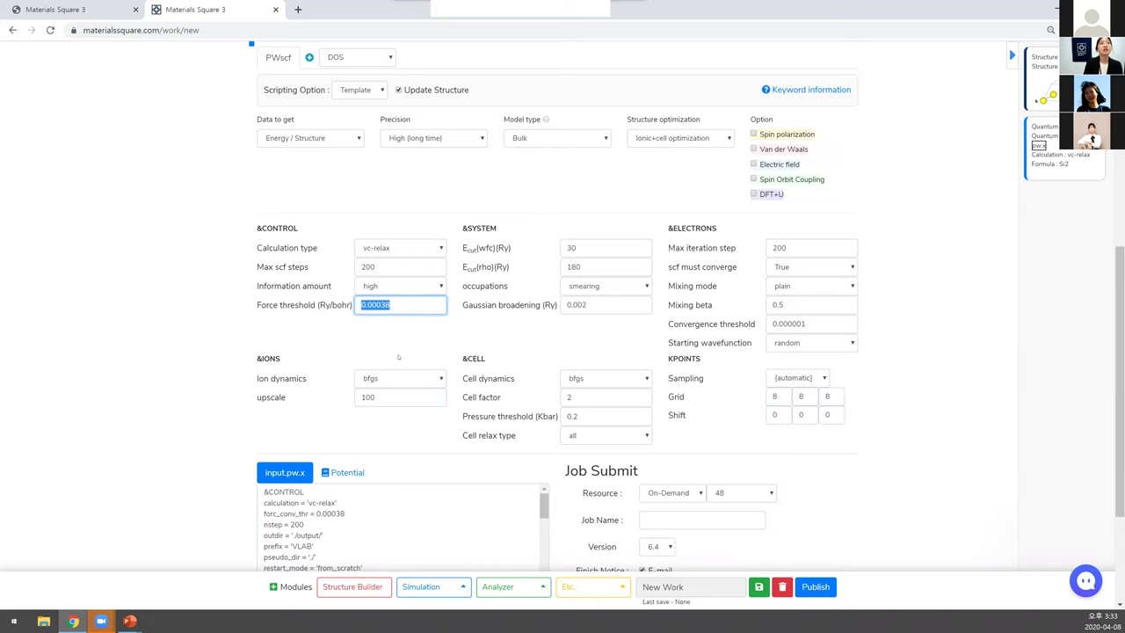
pyautogui.click(606, 249)
pyautogui.click(615, 267)
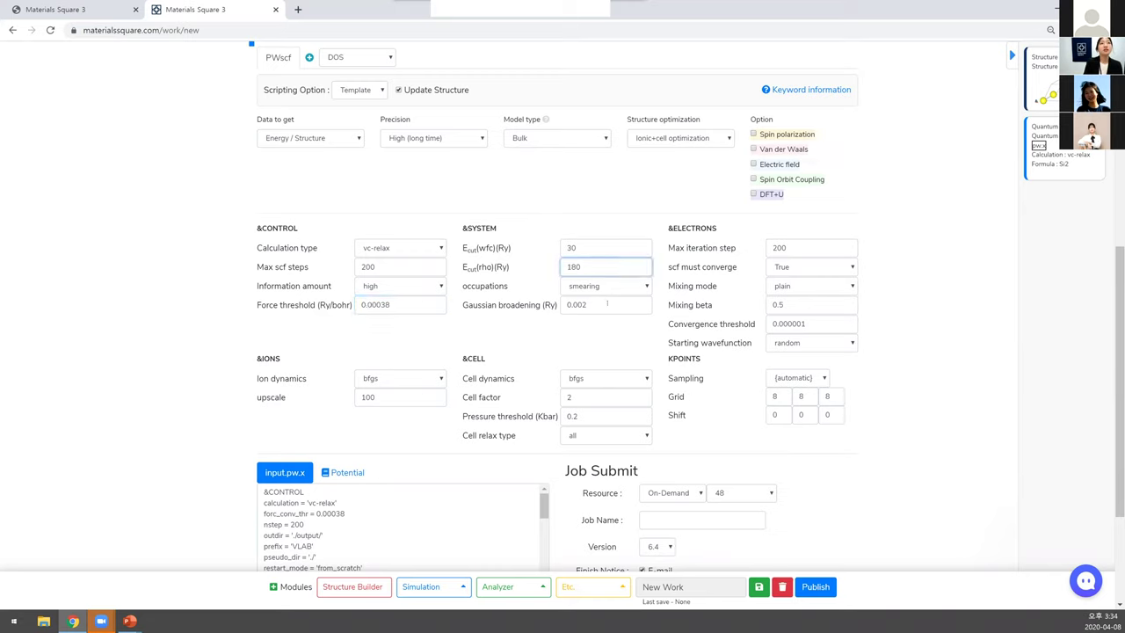
pyautogui.click(609, 287)
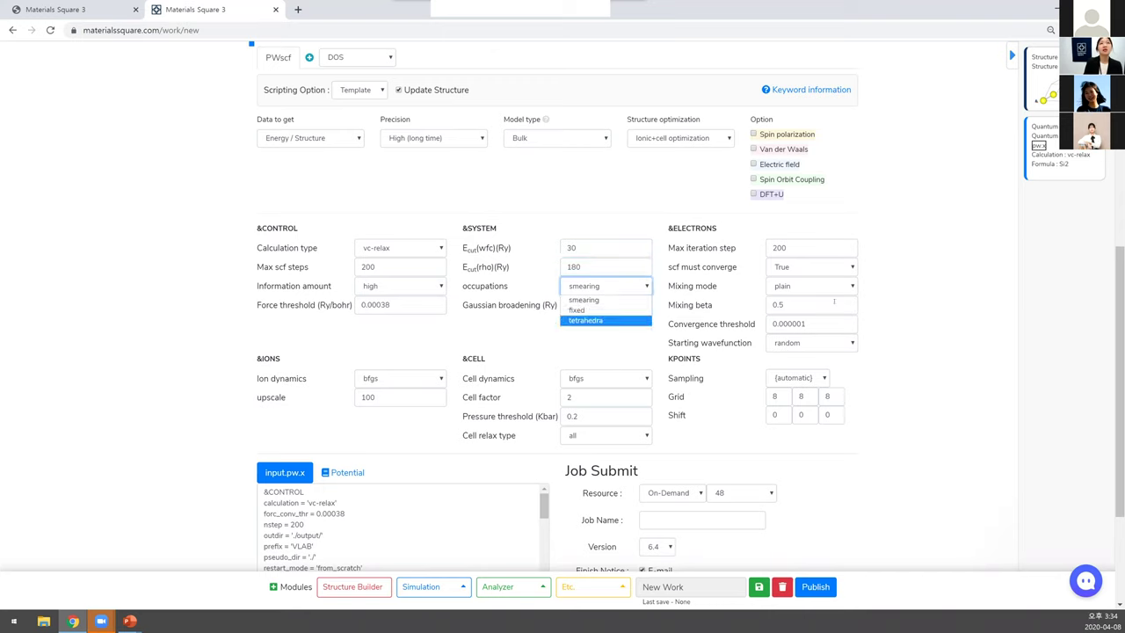
pyautogui.click(875, 339)
pyautogui.click(826, 324)
pyautogui.click(804, 396)
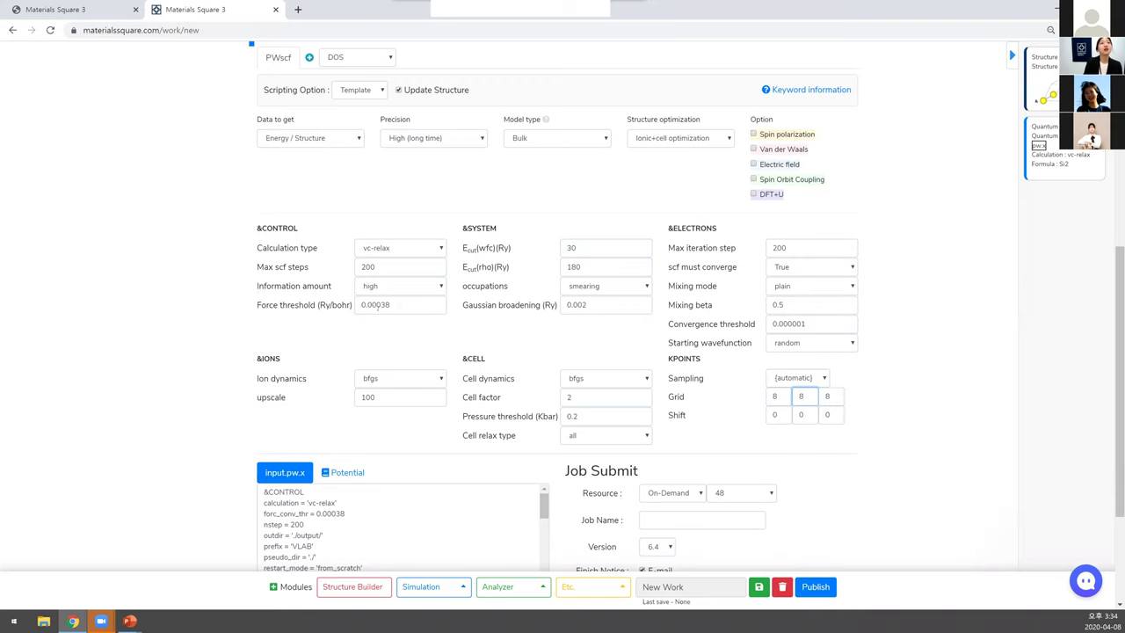
pyautogui.click(376, 305)
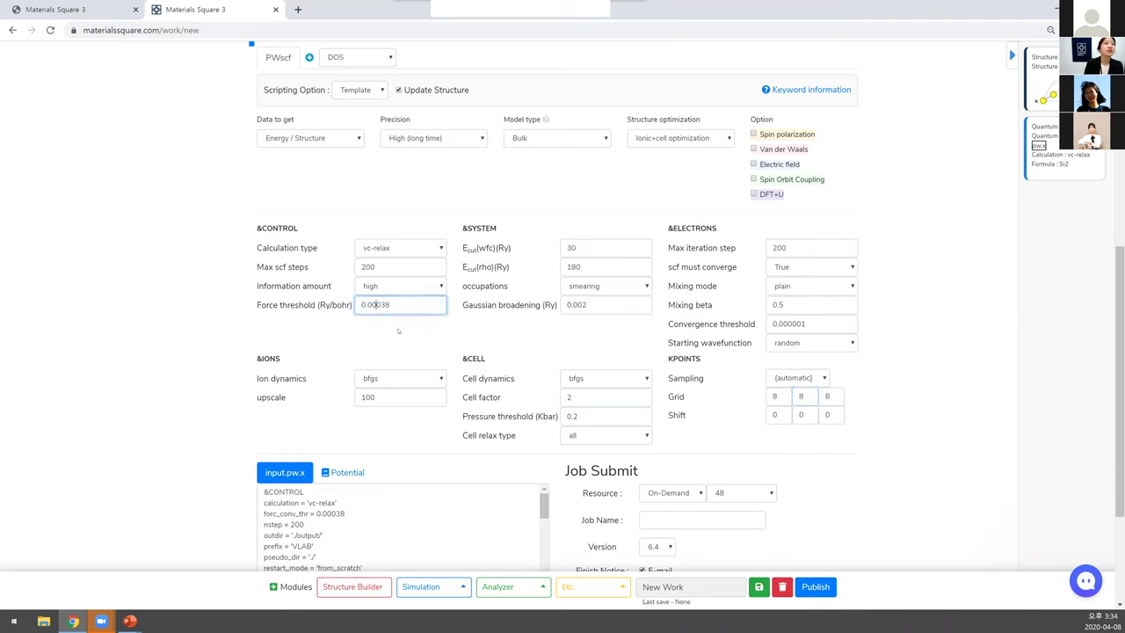
pyautogui.write('00')
pyautogui.hotkey('ctrl', 'a')
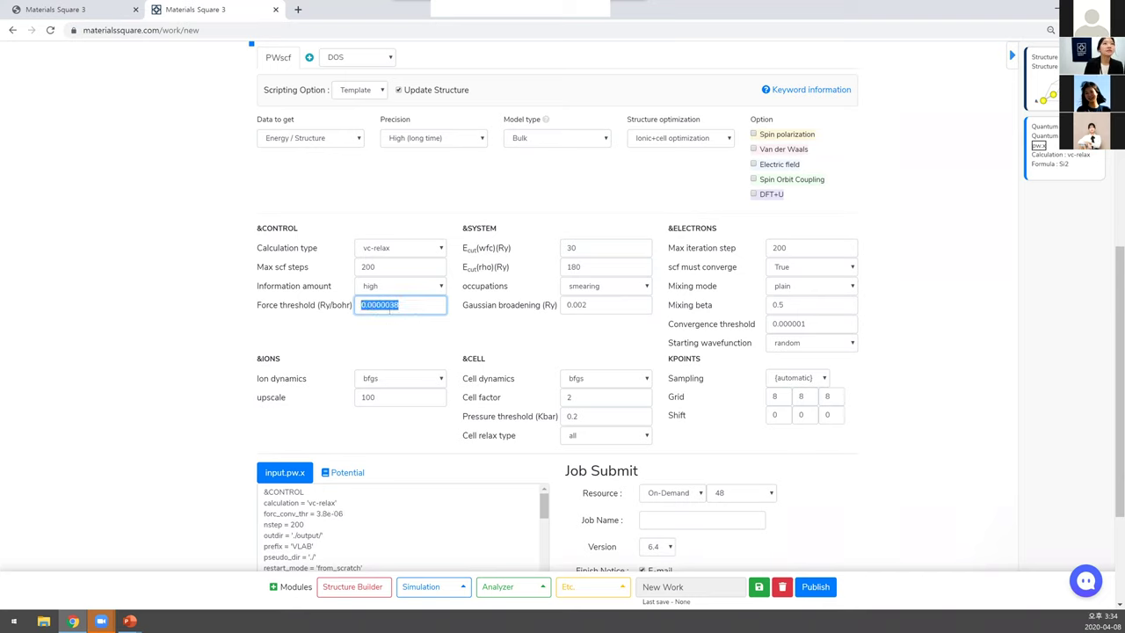
pyautogui.click(408, 308)
pyautogui.hotkey('ctrl', 'a')
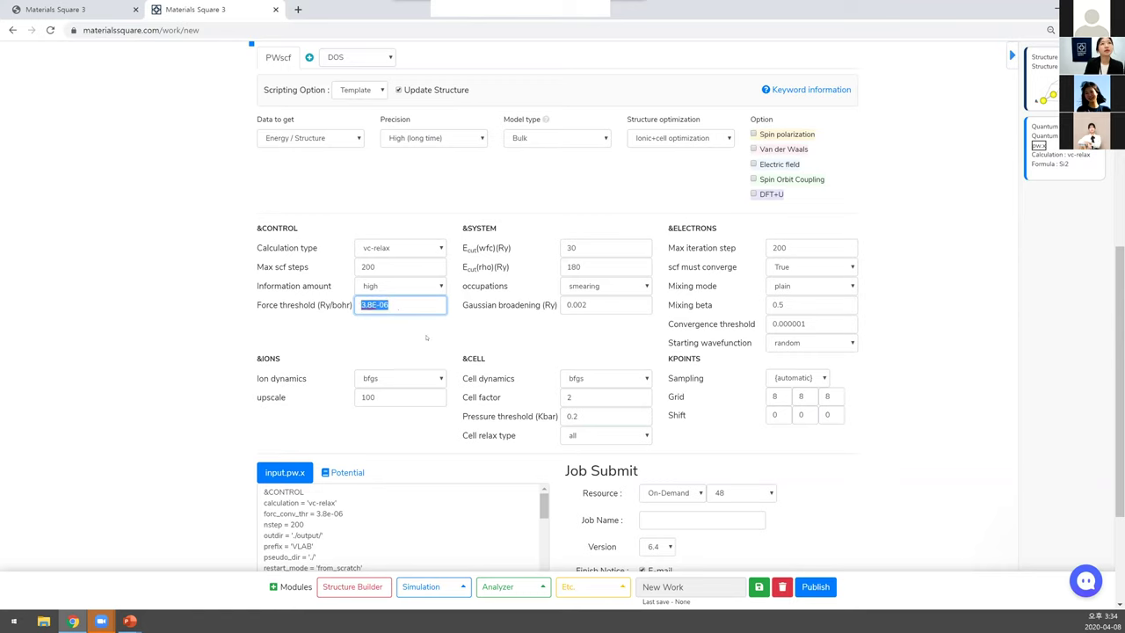
# - Set Ecut(wfc) to 50 and Ecut(rho) to 400 Ry
pyautogui.tripleClick(480, 255)
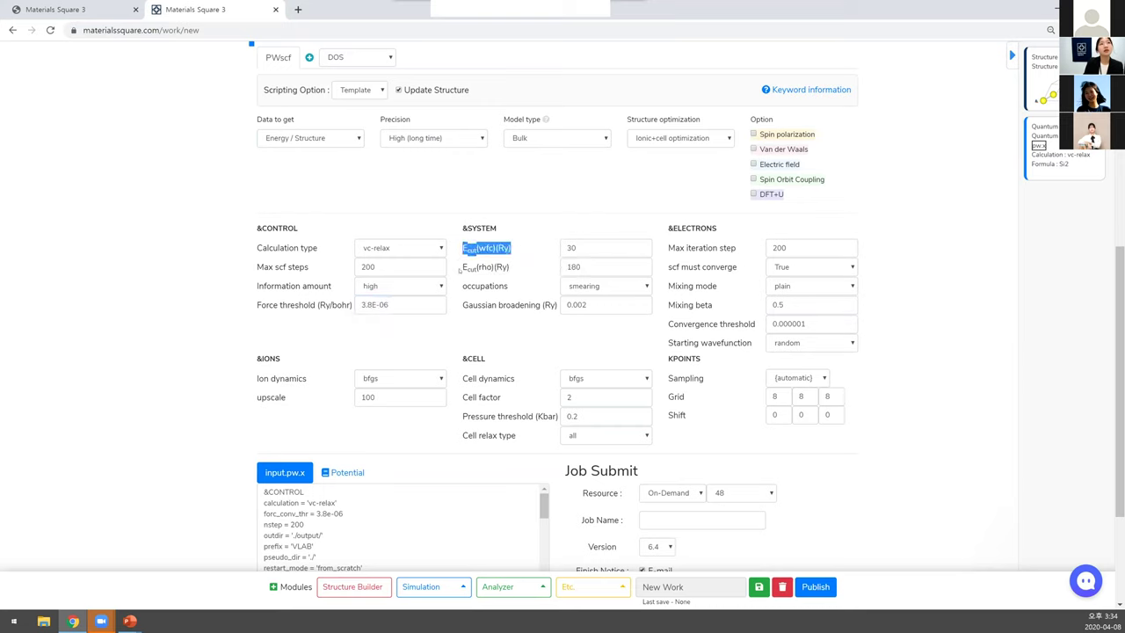
pyautogui.click(505, 266)
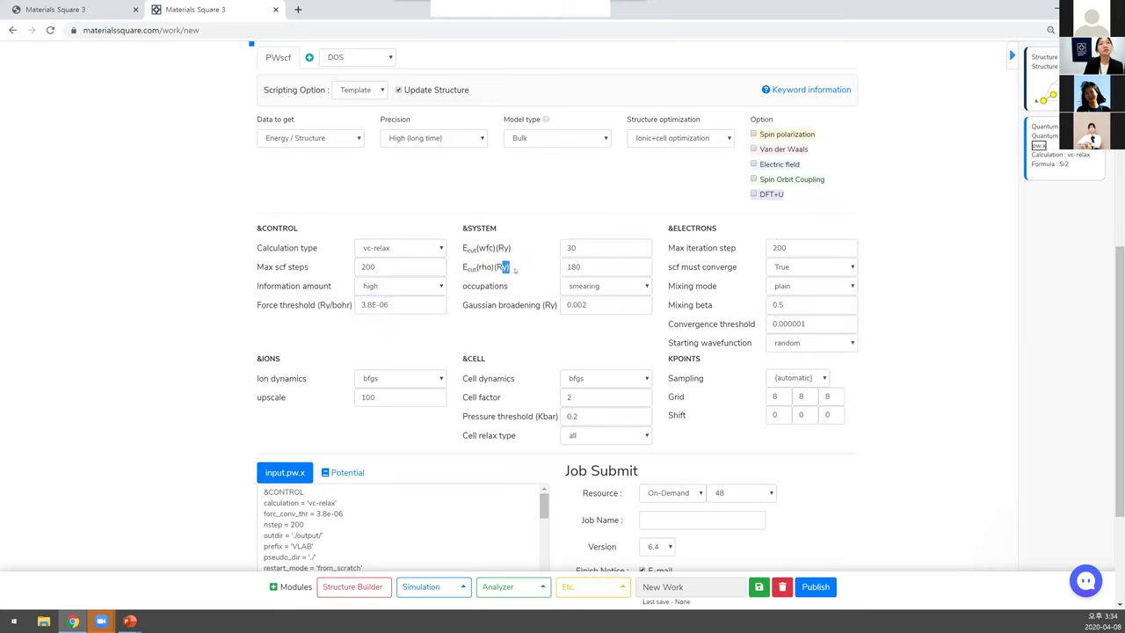
pyautogui.click(590, 248)
pyautogui.doubleClick(590, 248)
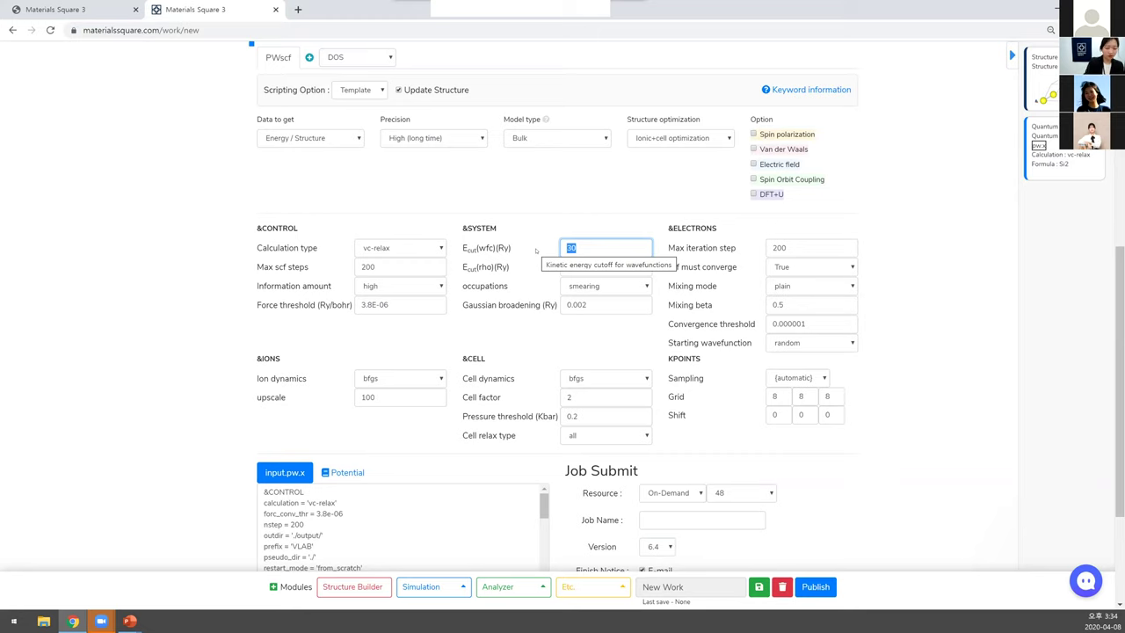
pyautogui.write('50')
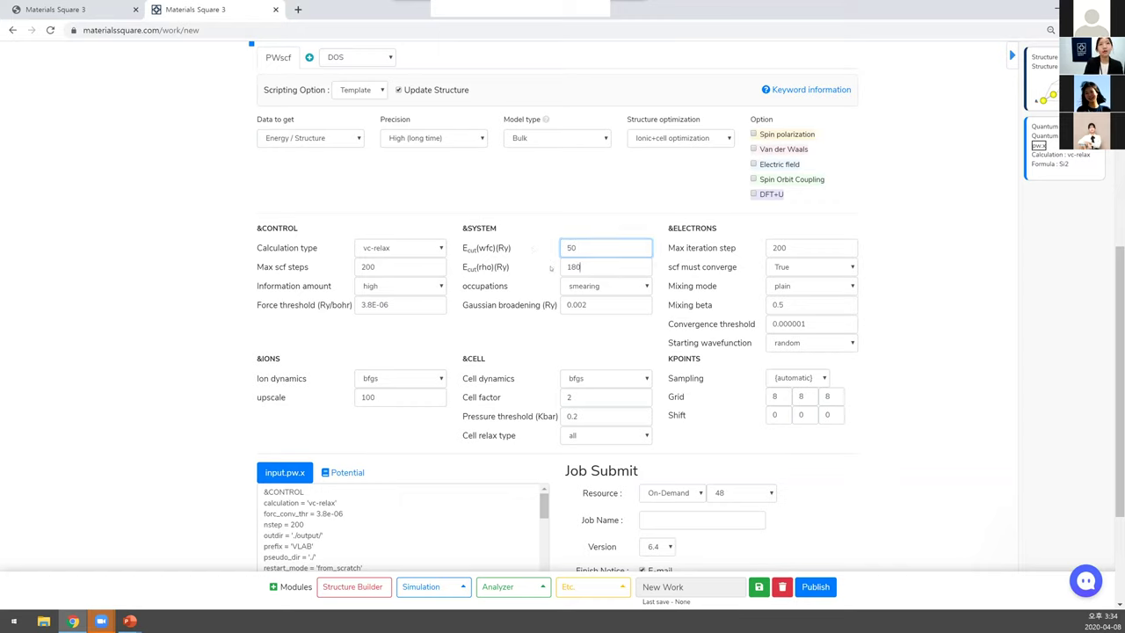
pyautogui.doubleClick(562, 272)
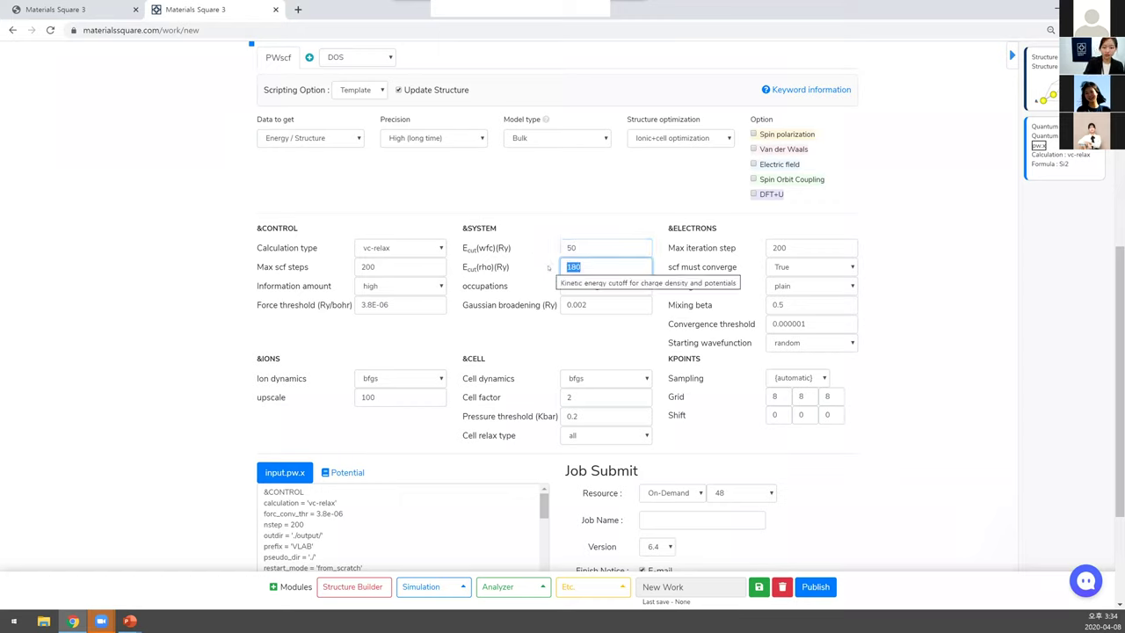
pyautogui.press('BackSpace')
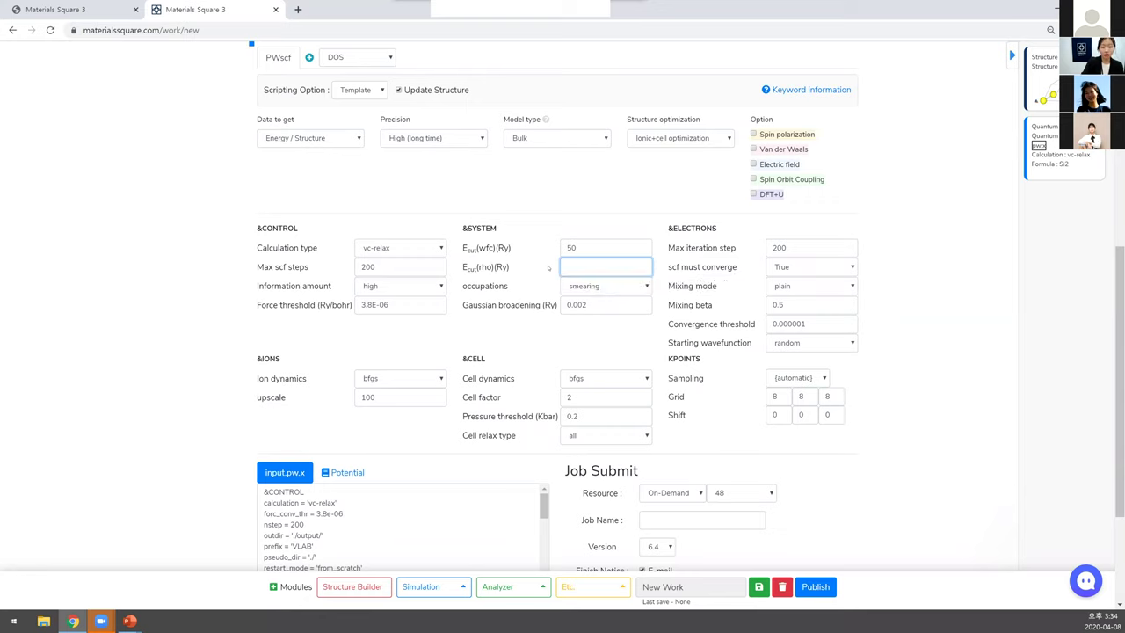
pyautogui.write('400')
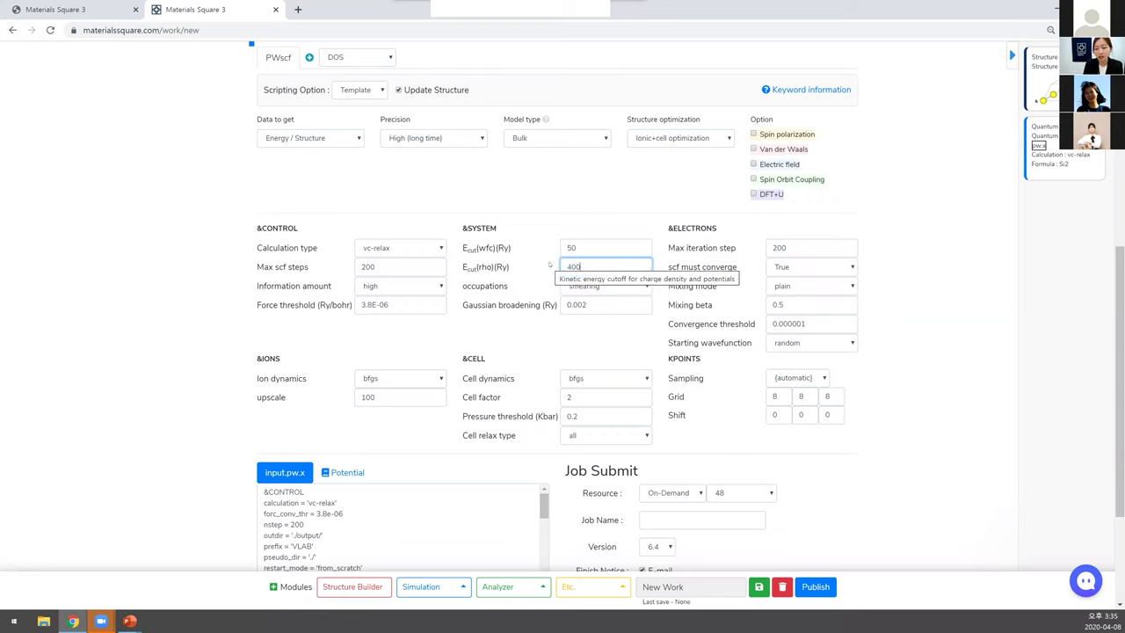
# - Set occupations to fixed
pyautogui.click(605, 288)
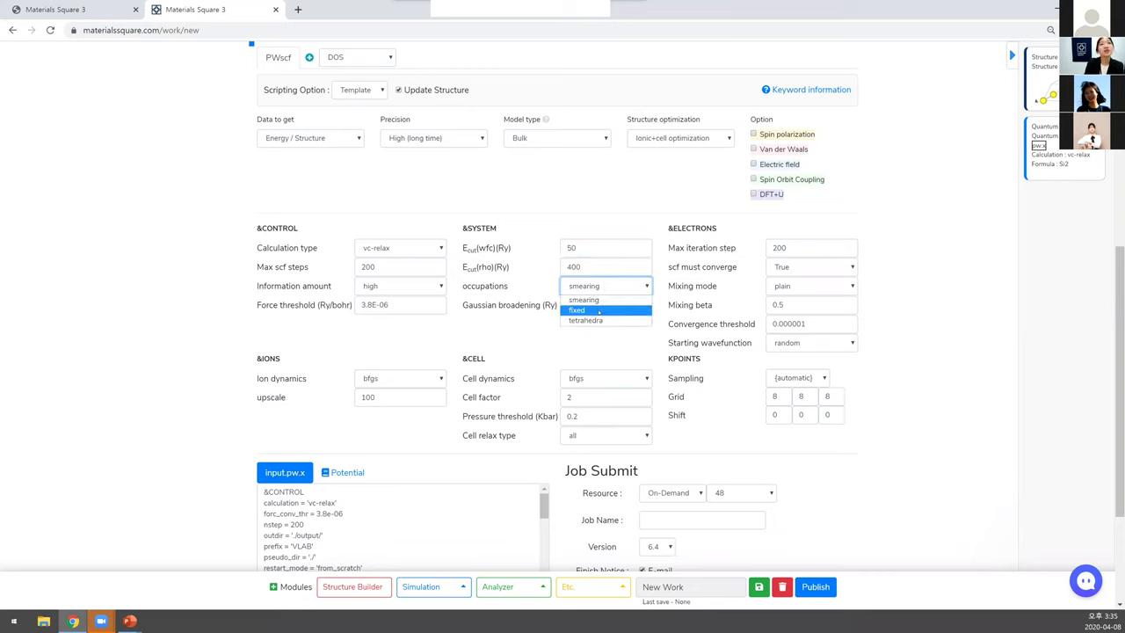
pyautogui.click(599, 310)
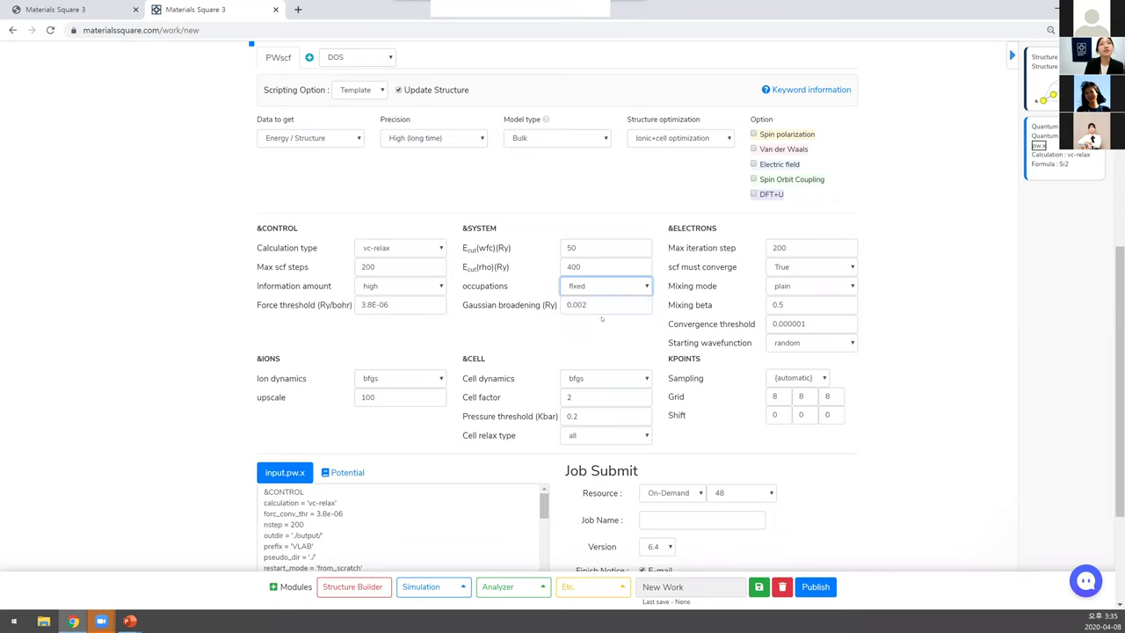
pyautogui.click(639, 286)
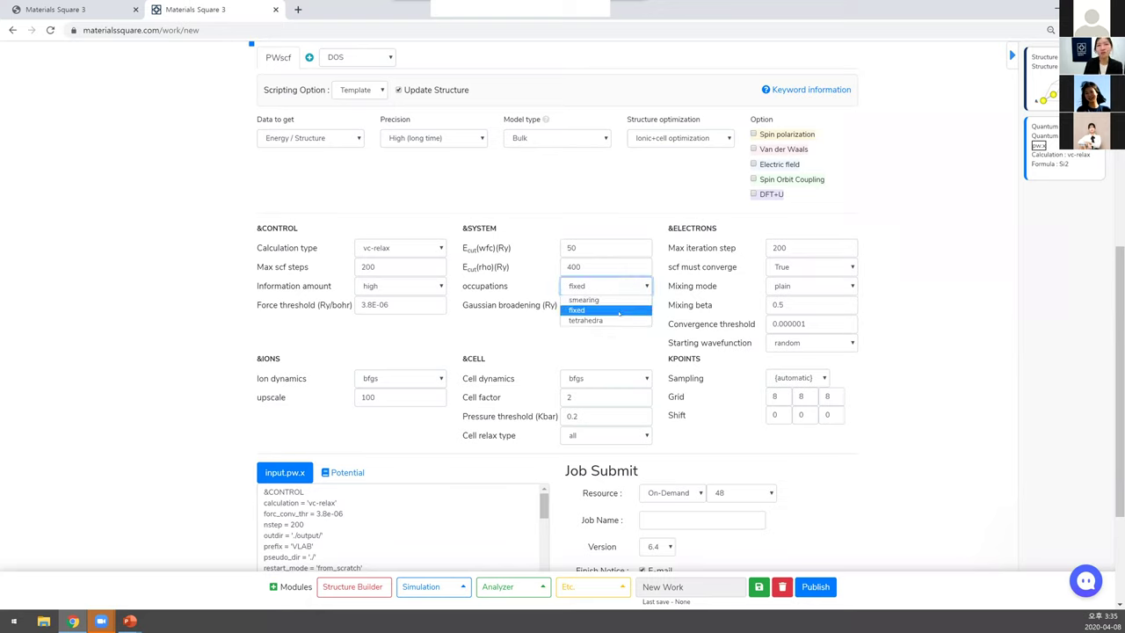
pyautogui.click(621, 311)
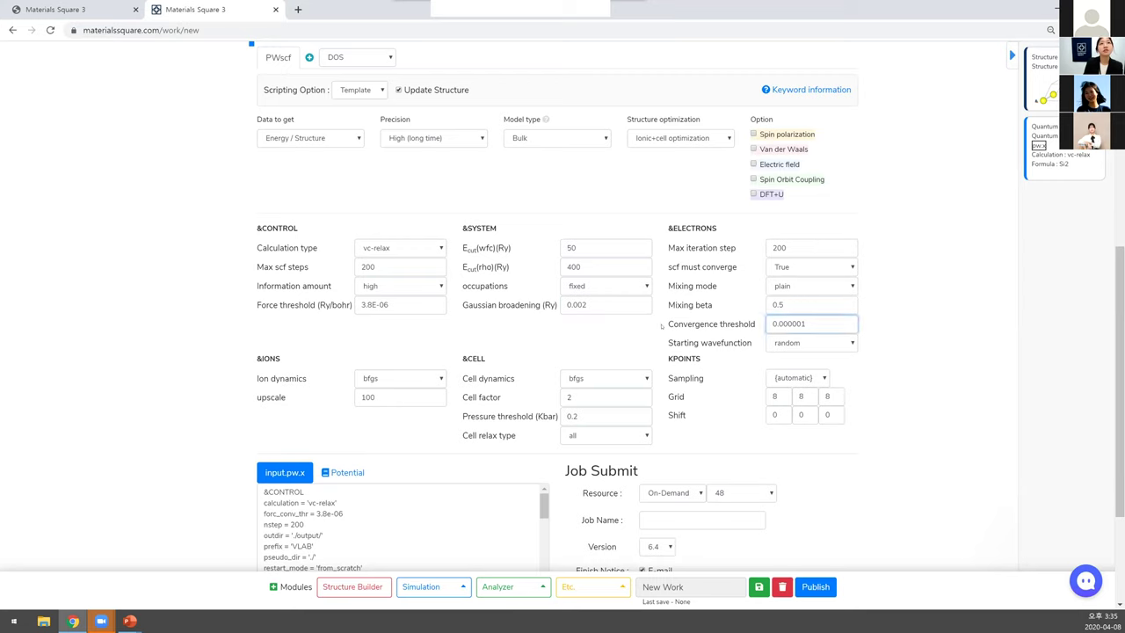
# - Set the convergence threshold to 1.0E-09
pyautogui.click(795, 323)
pyautogui.write('000')
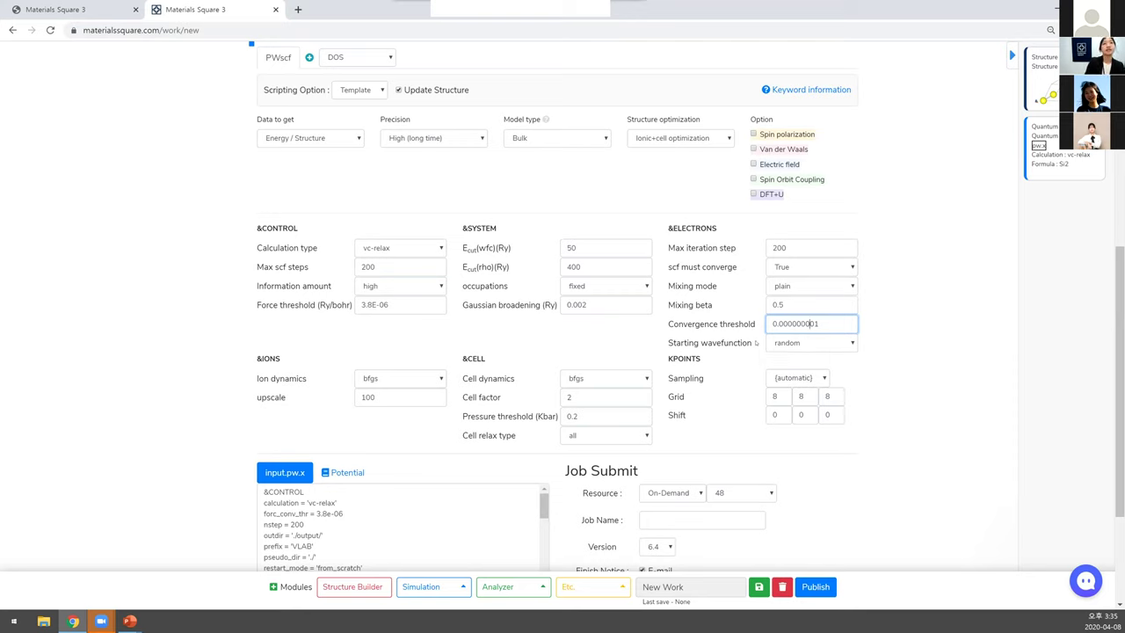
pyautogui.hotkey('ctrl', 'a')
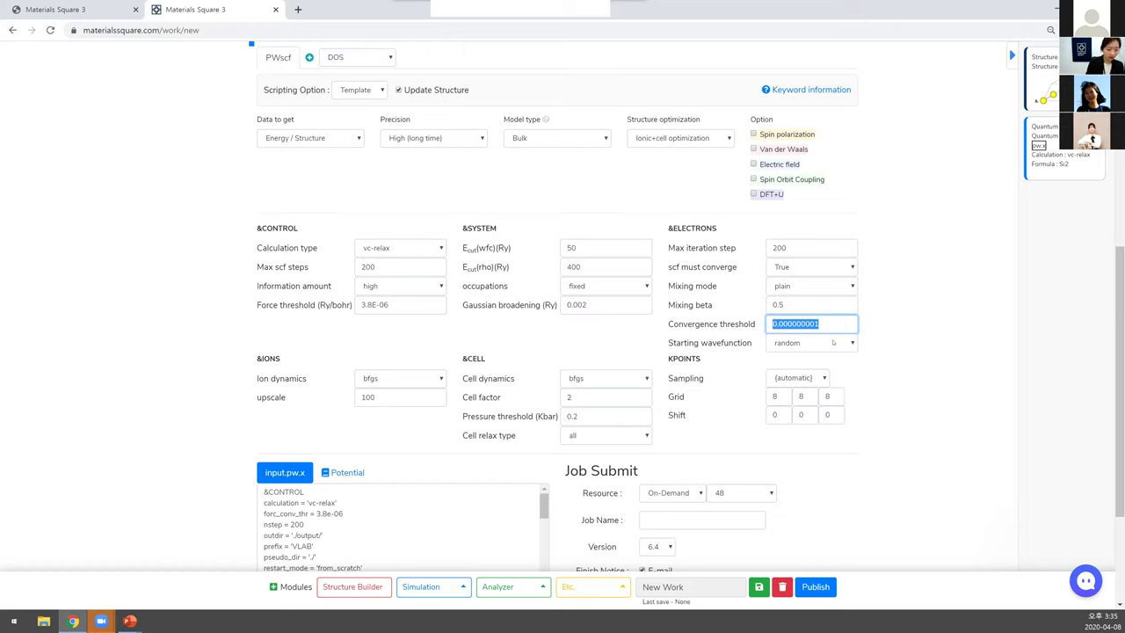
pyautogui.write('1.0E-09')
pyautogui.hotkey('ctrl', 'a')
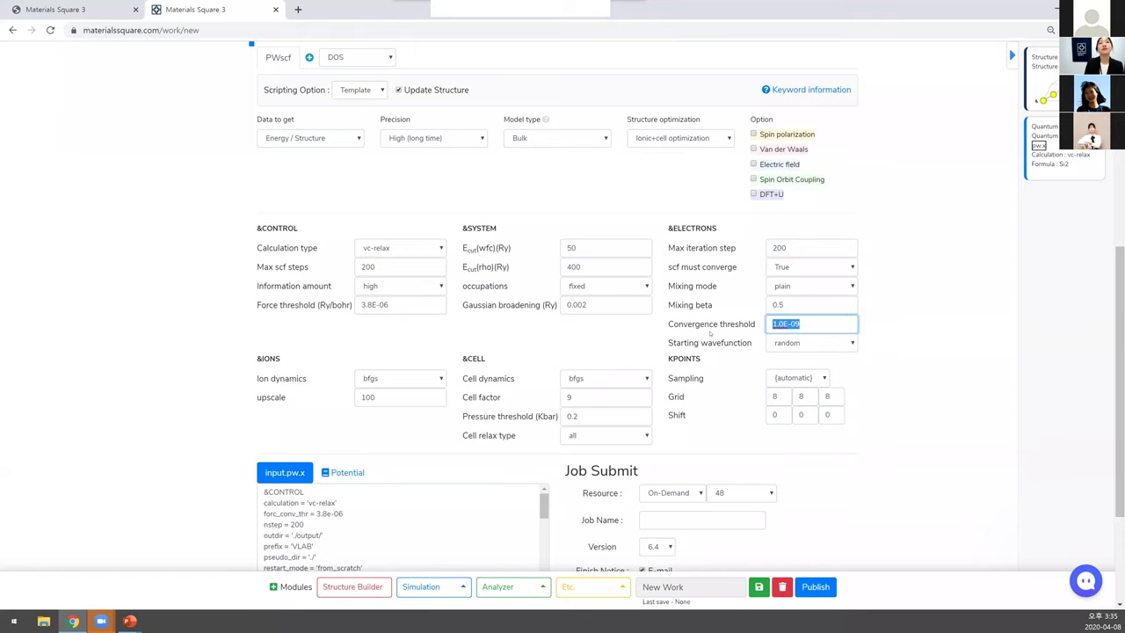
pyautogui.click(712, 333)
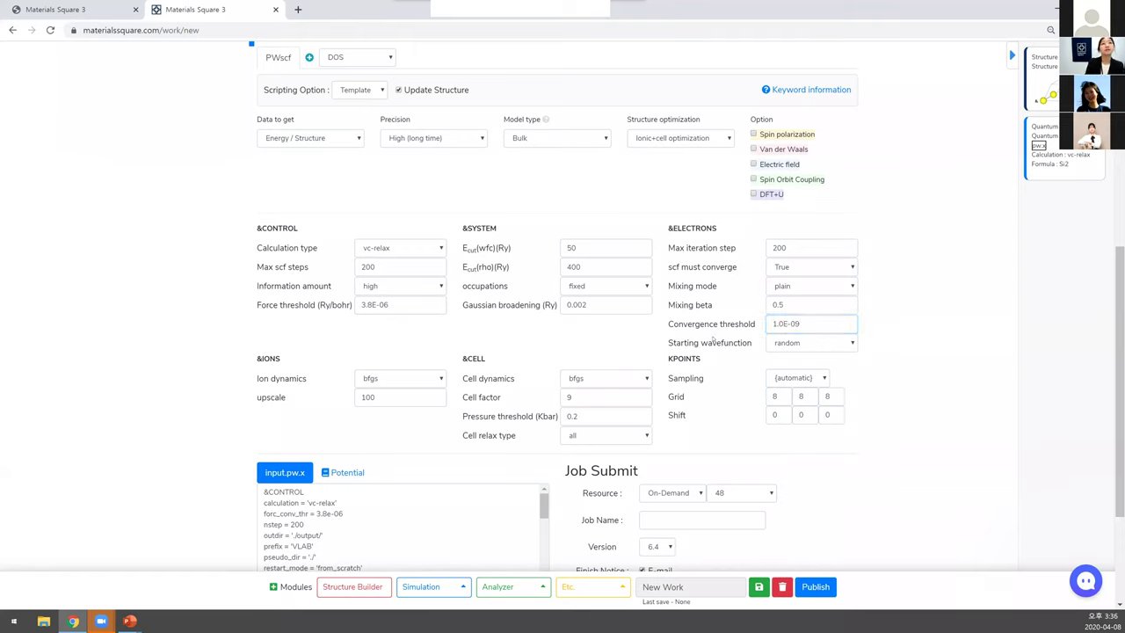
# - Change the KPOINTS grid from 8 × 8 × 8 to 12 × 12 × 12
pyautogui.doubleClick(775, 397)
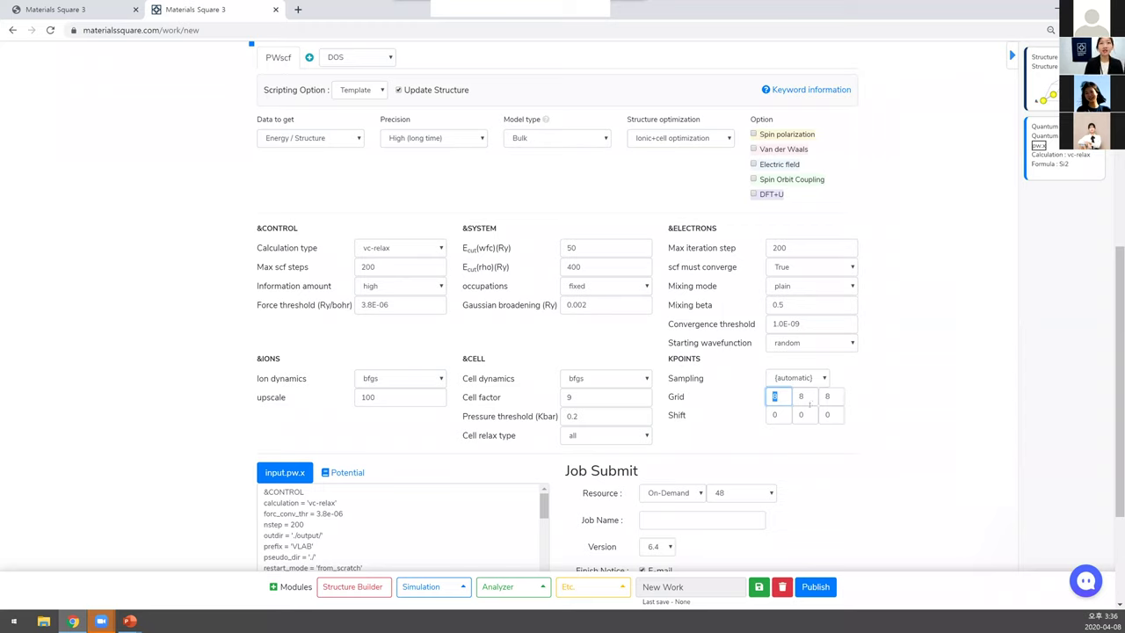
pyautogui.write('12')
pyautogui.press('Tab')
pyautogui.write('12')
pyautogui.press('Tab')
pyautogui.write('12')
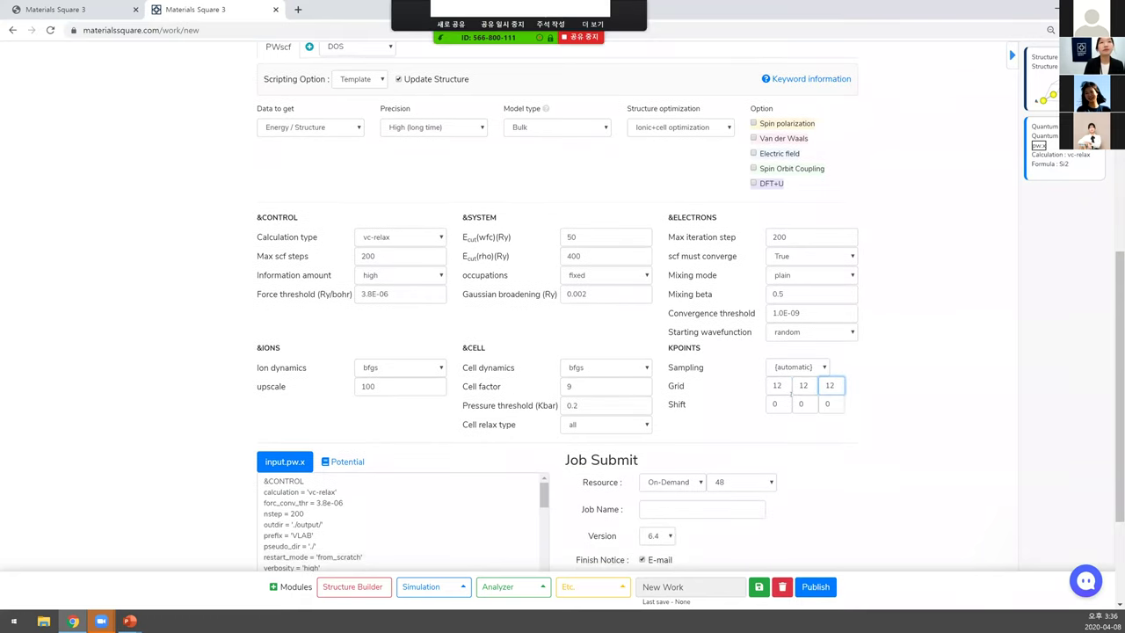
pyautogui.scroll(-1, 776, 365)
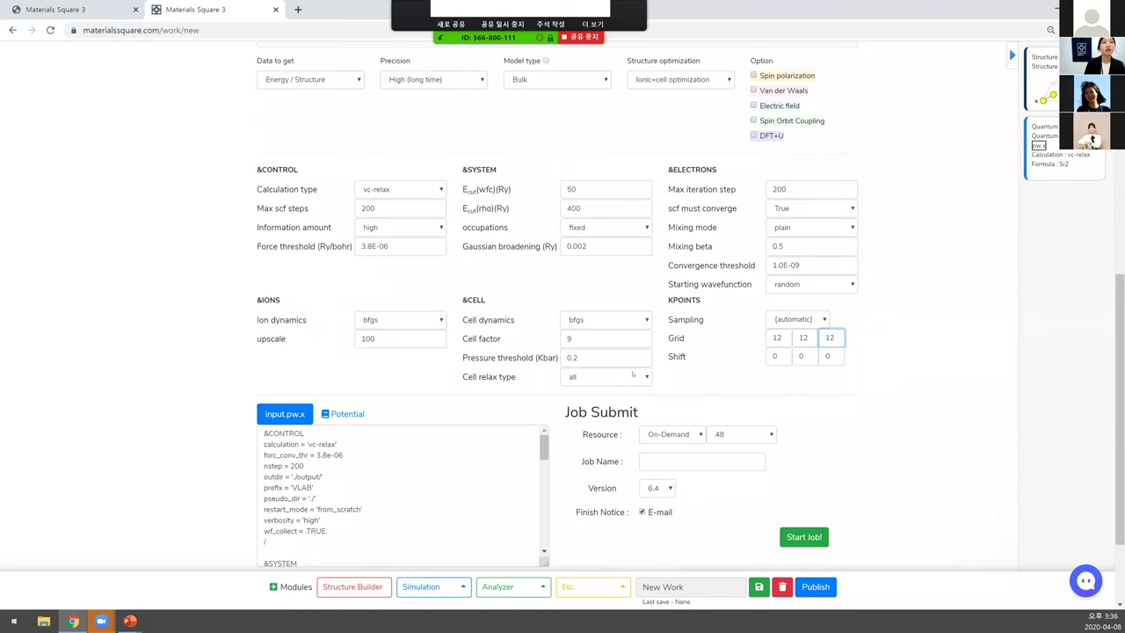
pyautogui.scroll(-1, 632, 374)
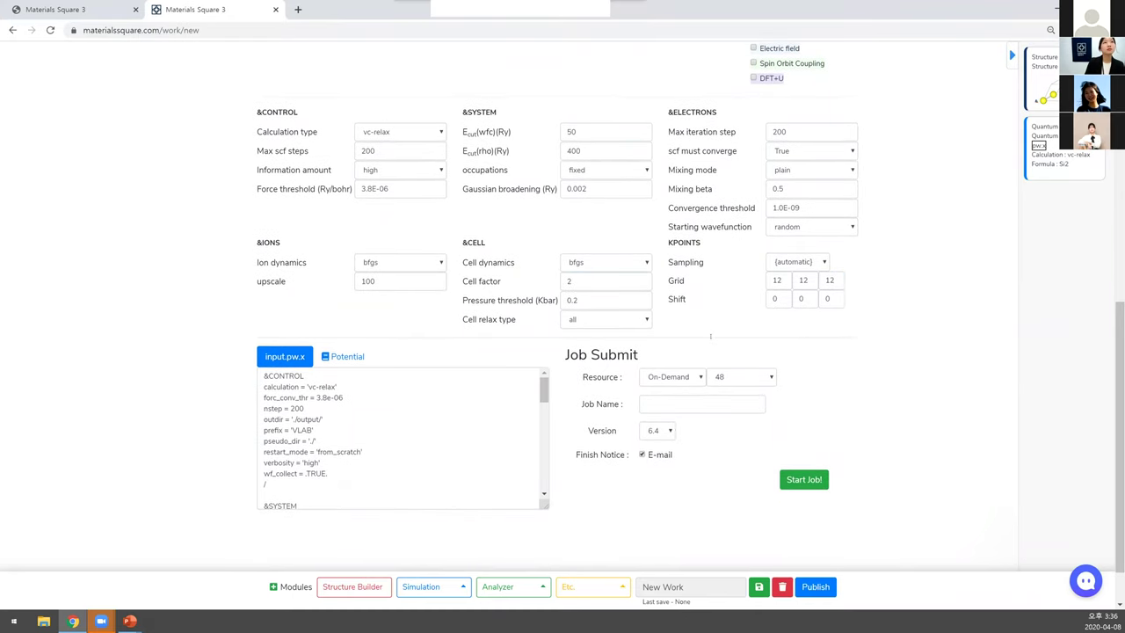
pyautogui.scroll(1, 827, 376)
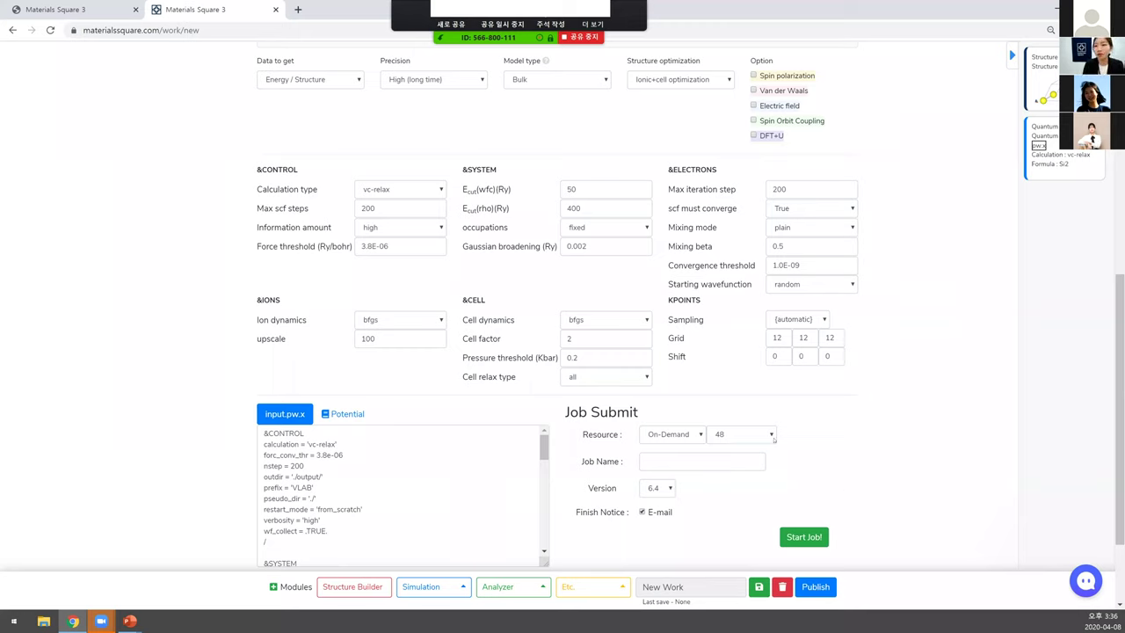
# - Name the job Si_vcrlx and submit it with Start Job!
pyautogui.click(702, 466)
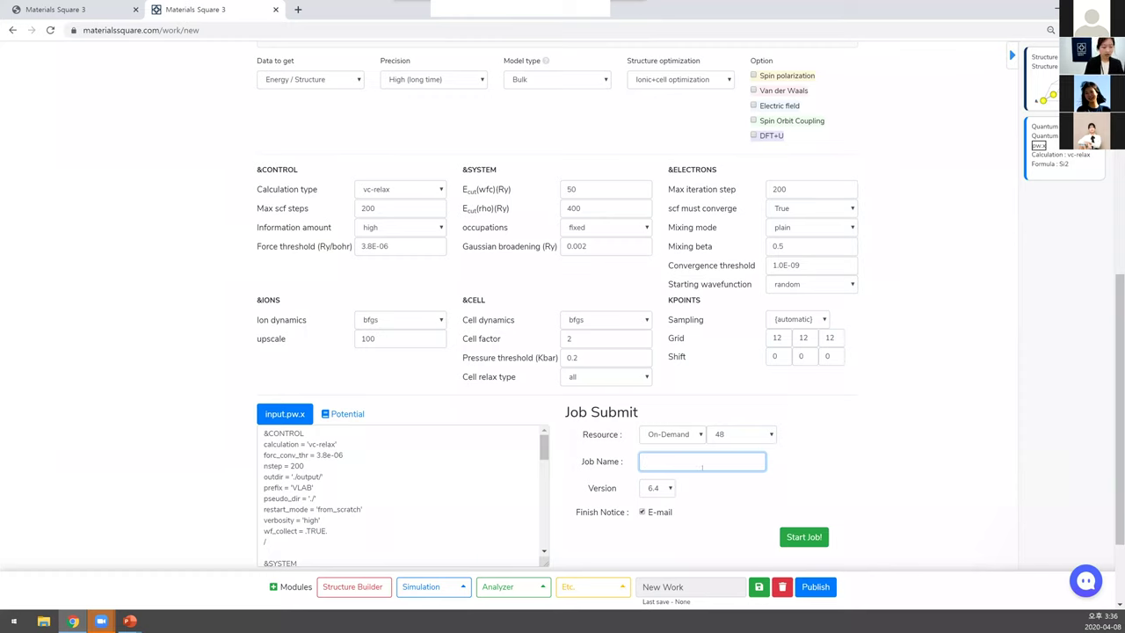
pyautogui.write('Si')
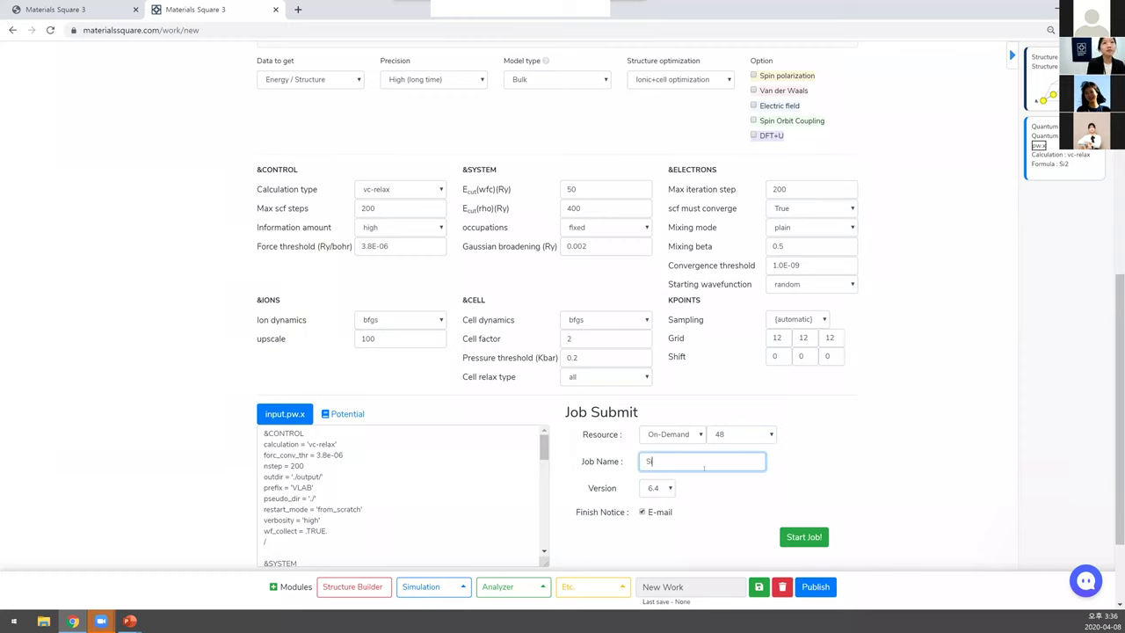
pyautogui.write('_vcrlx')
pyautogui.scroll(-2, 711, 469)
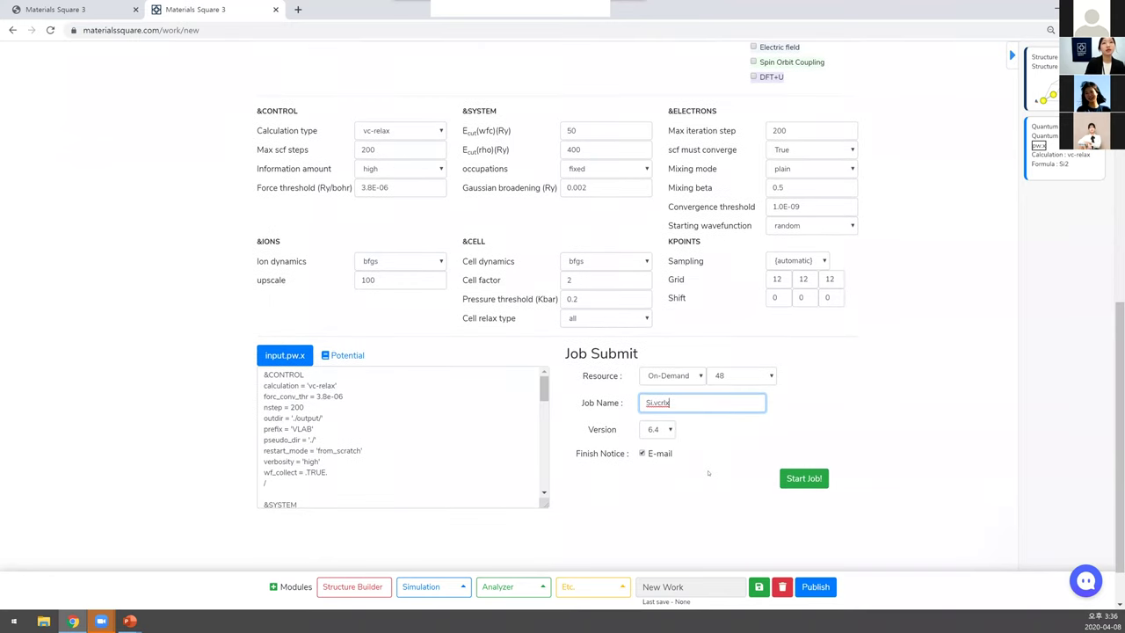
pyautogui.click(802, 479)
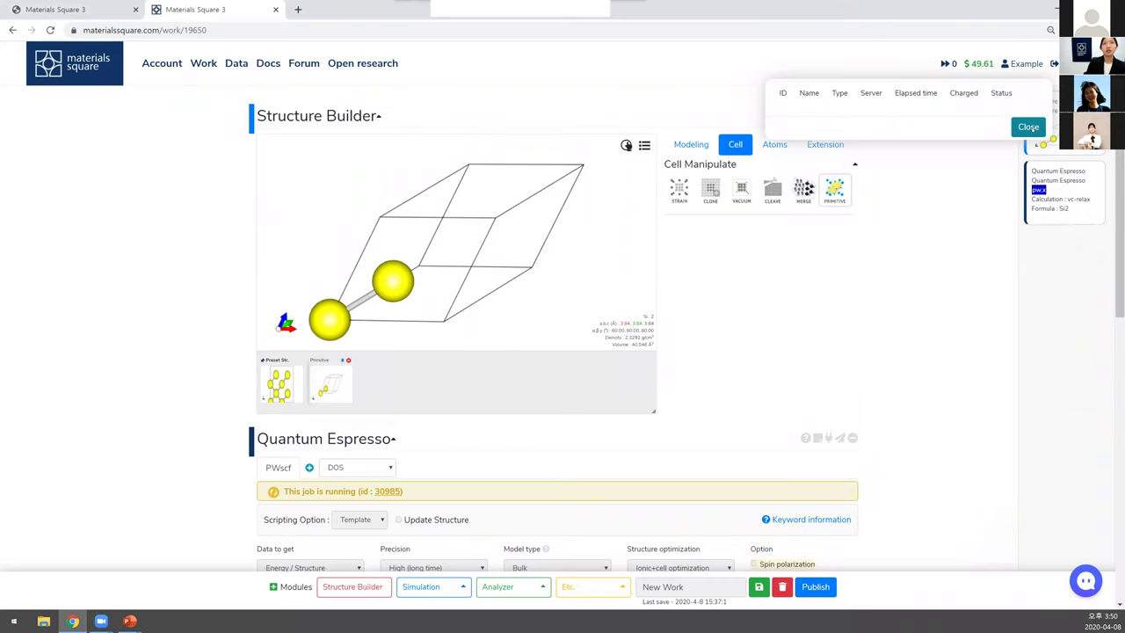
# - Dismiss the running-jobs list and refresh the relax job's status with Update
pyautogui.click(1029, 127)
pyautogui.scroll(-5, 681, 237)
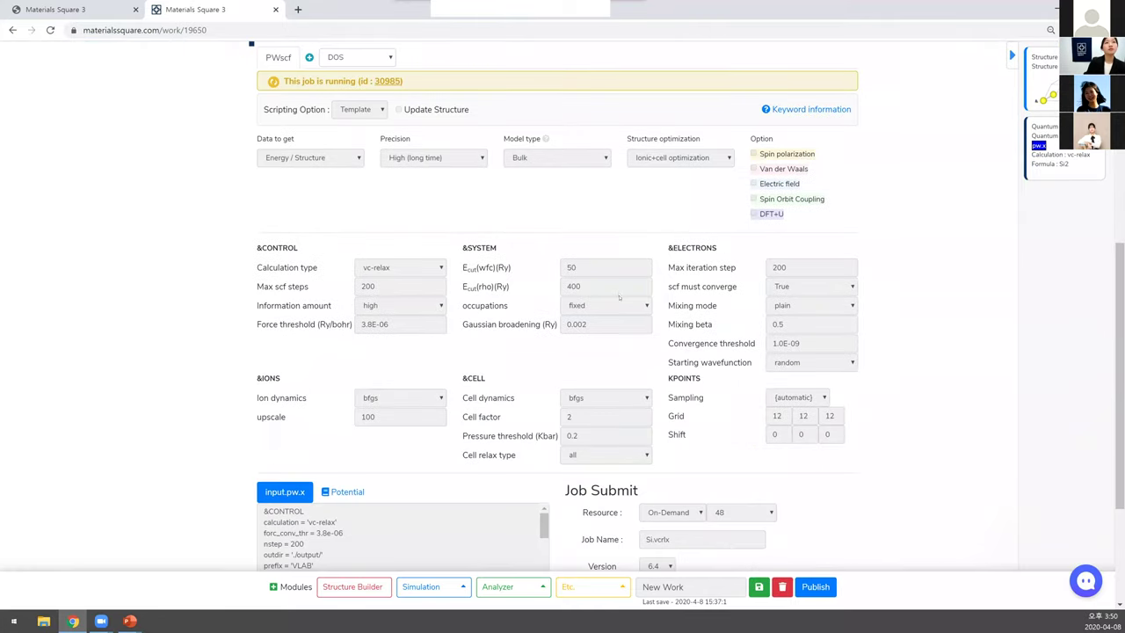
pyautogui.scroll(-1, 619, 298)
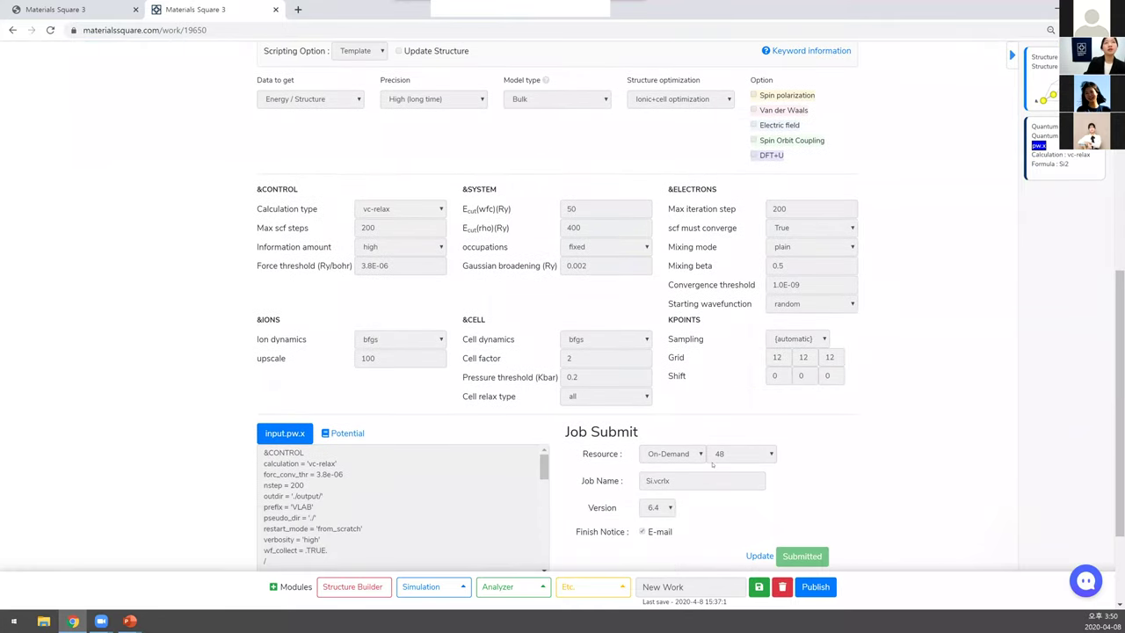
pyautogui.scroll(2, 642, 431)
pyautogui.scroll(-2, 577, 391)
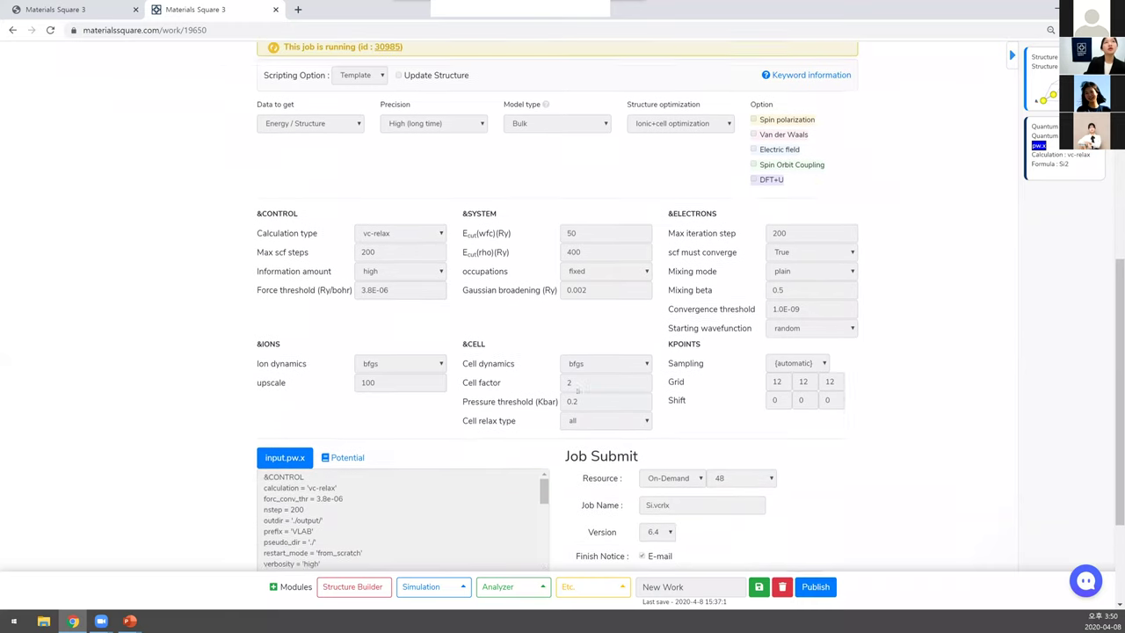
pyautogui.scroll(-1, 576, 391)
pyautogui.scroll(-3, 876, 368)
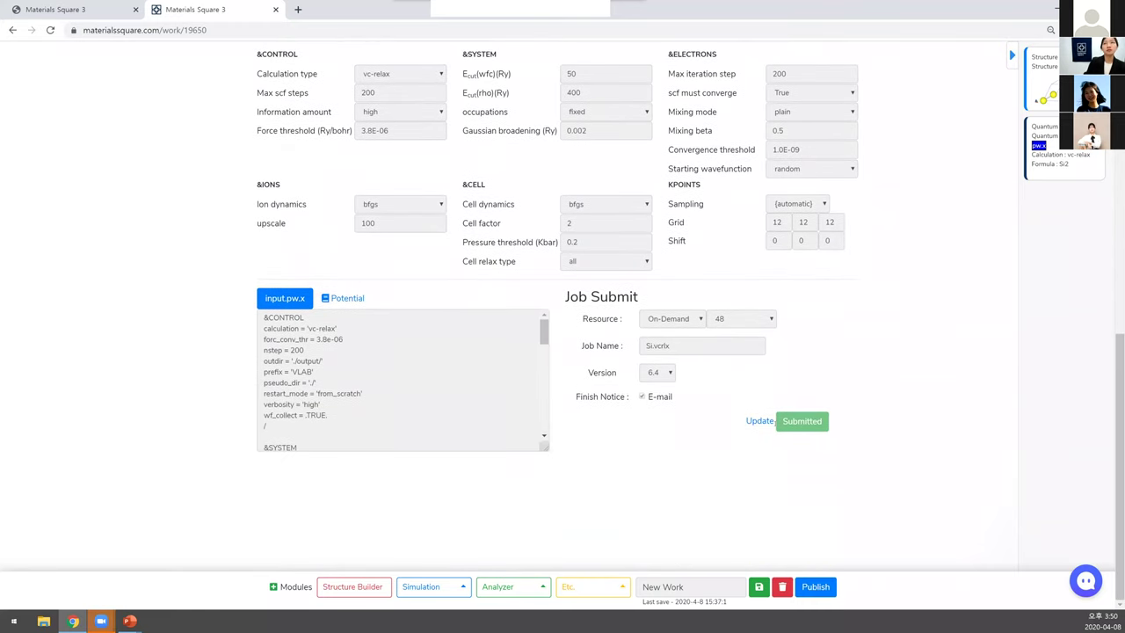
pyautogui.click(760, 424)
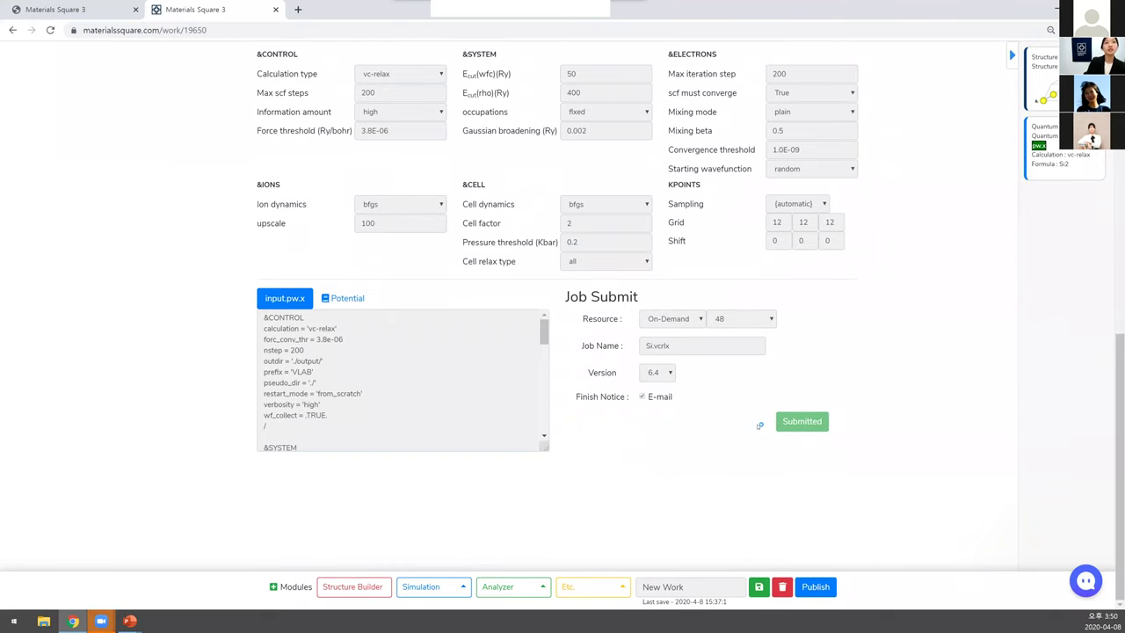
# - Check the banner confirming the vc-relax job finished normally
pyautogui.scroll(4, 760, 425)
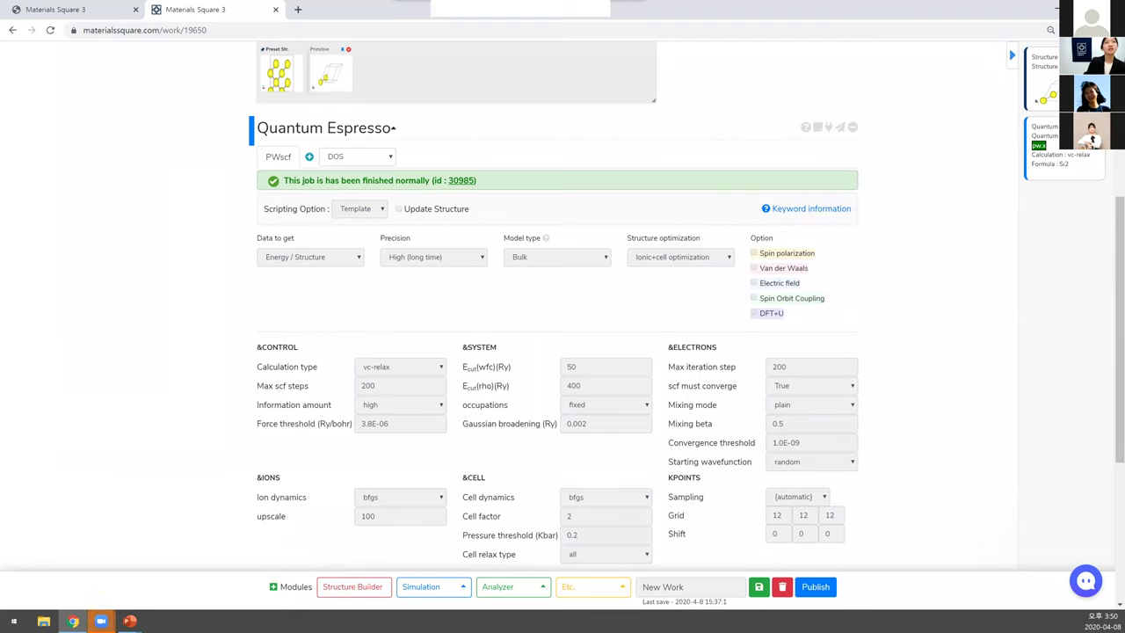
pyautogui.moveTo(283, 180); pyautogui.dragTo(430, 180)
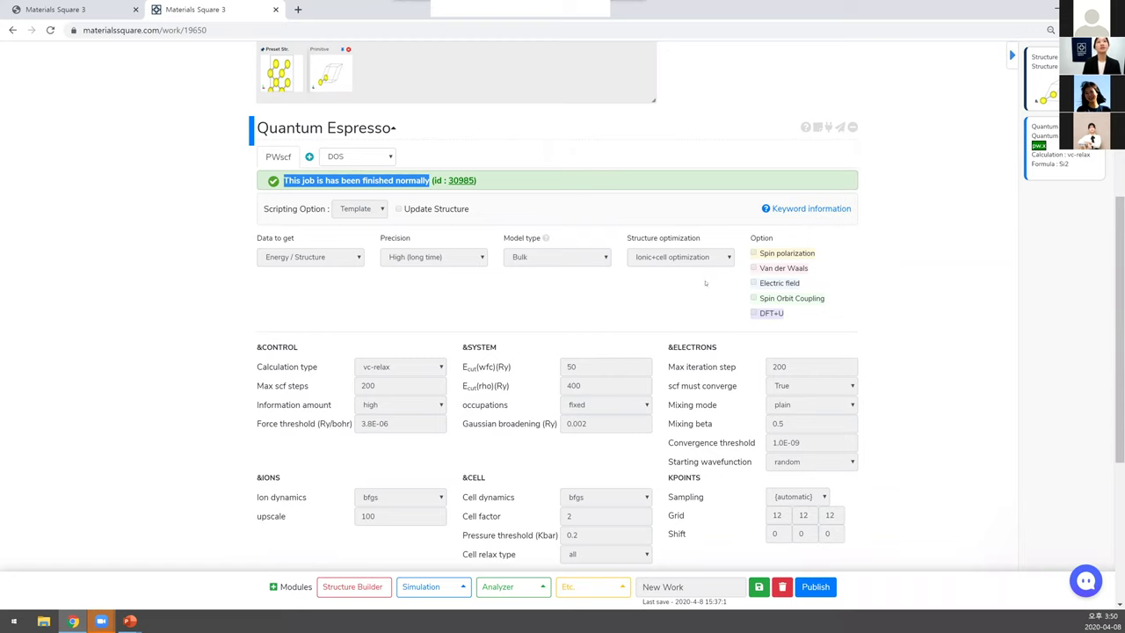
pyautogui.click(706, 283)
pyautogui.scroll(-1, 706, 284)
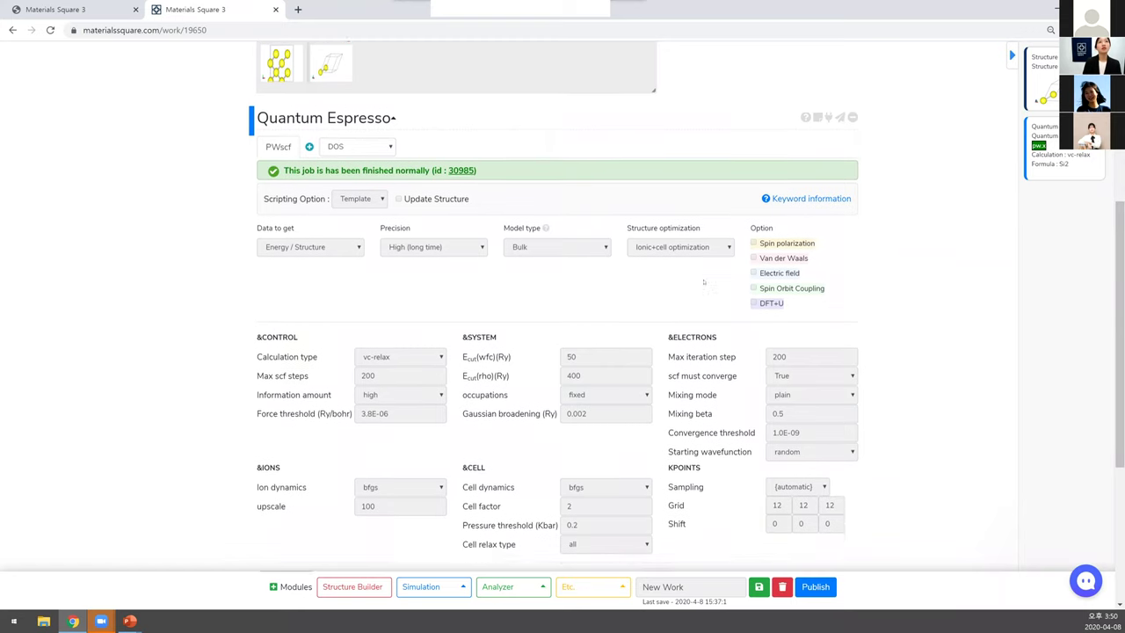
pyautogui.scroll(-2, 583, 285)
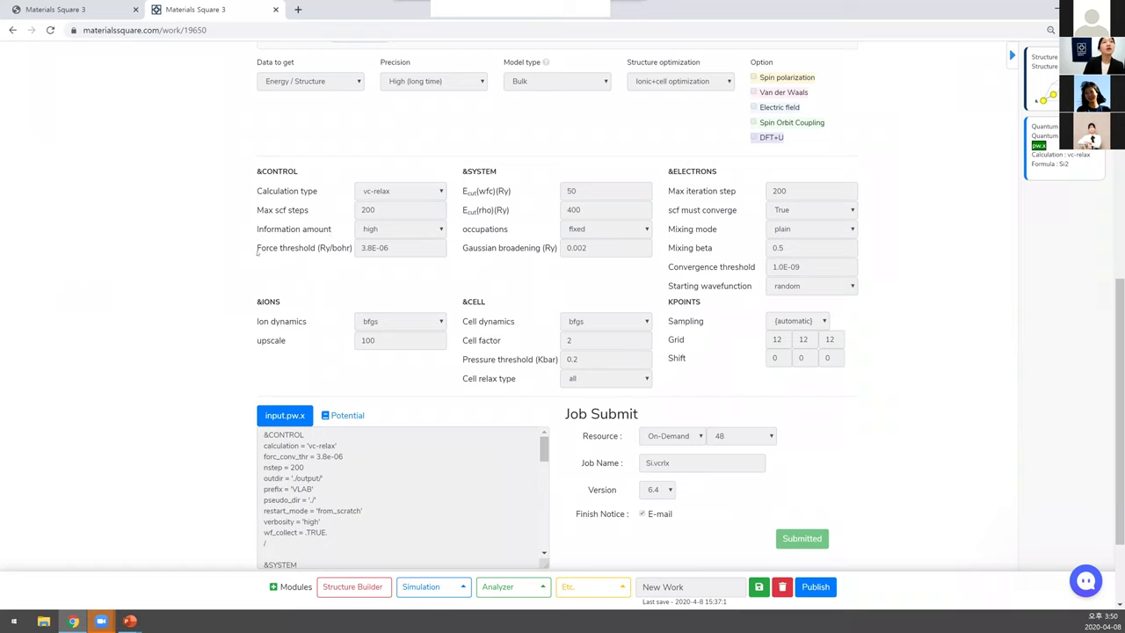
pyautogui.moveTo(339, 247); pyautogui.dragTo(260, 248)
pyautogui.moveTo(462, 191); pyautogui.dragTo(563, 228)
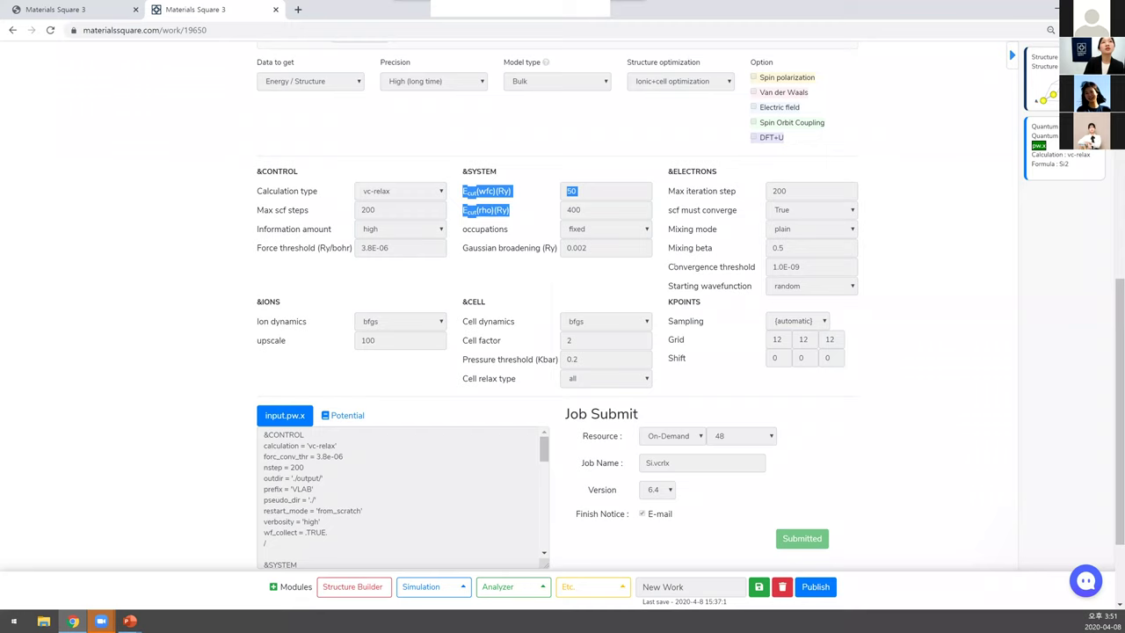
pyautogui.moveTo(673, 267); pyautogui.dragTo(778, 275)
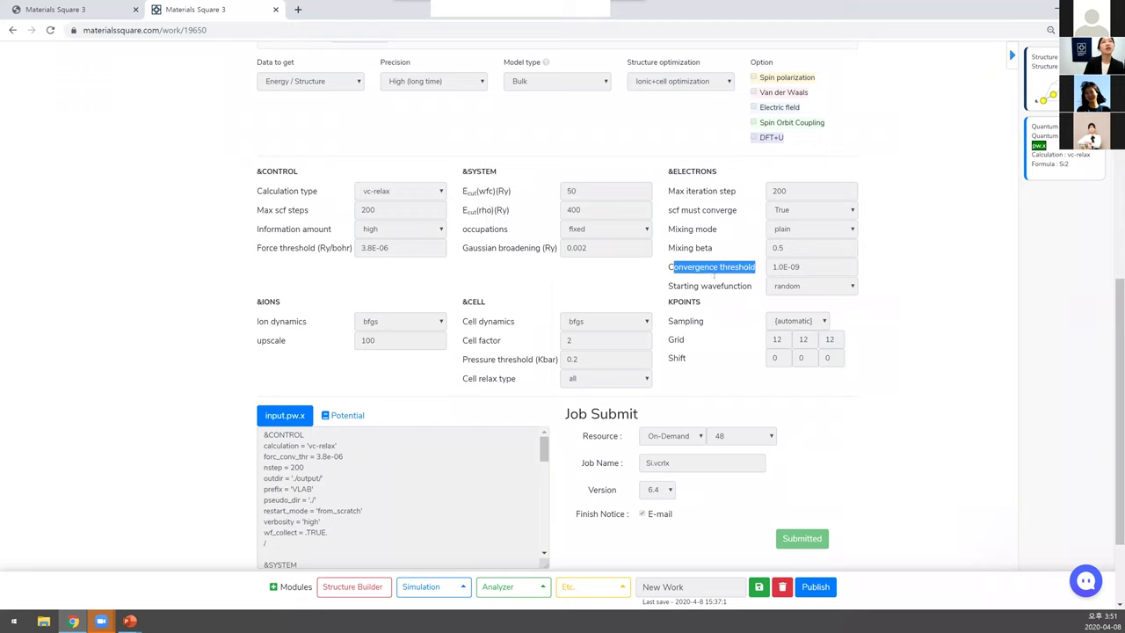
pyautogui.click(675, 339)
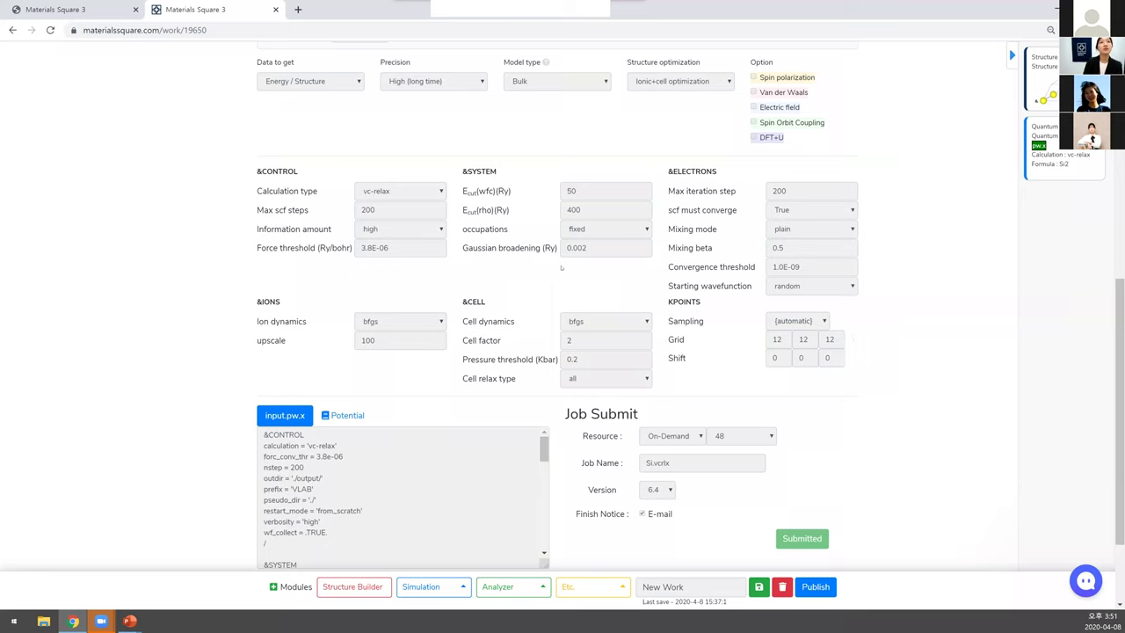
pyautogui.tripleClick(561, 257)
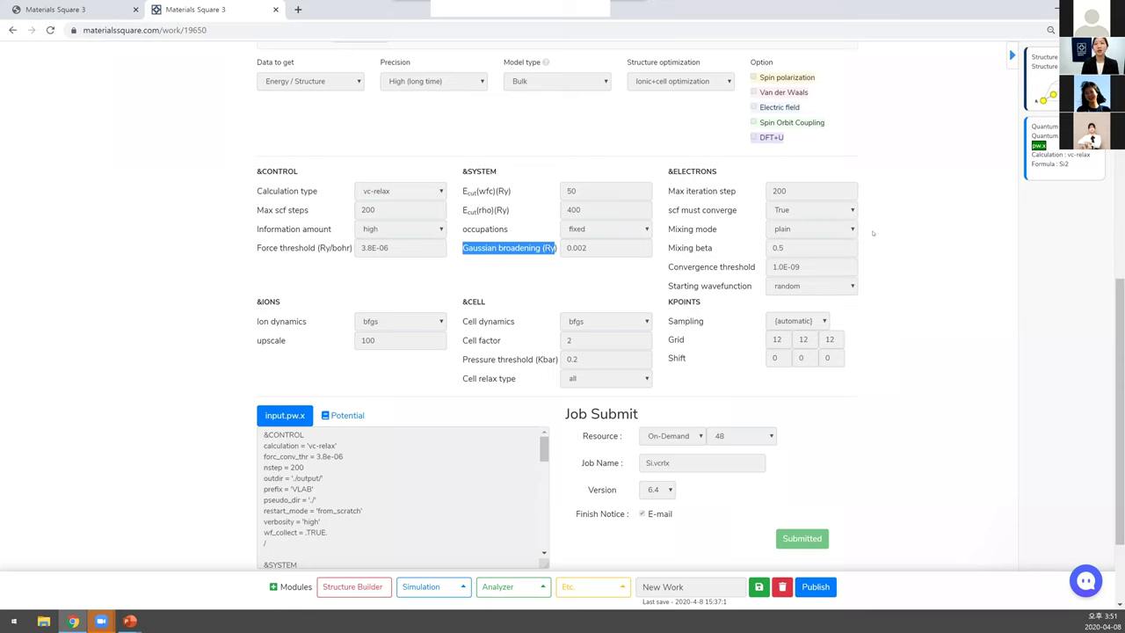
pyautogui.click(609, 247)
pyautogui.moveTo(461, 228); pyautogui.dragTo(528, 231)
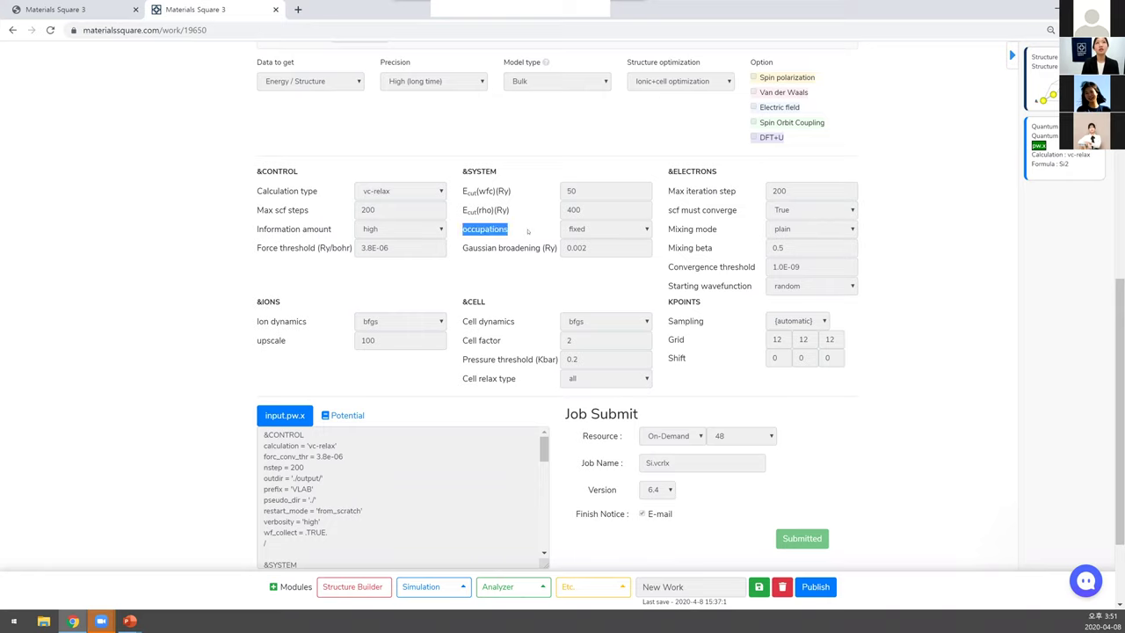
pyautogui.click(527, 232)
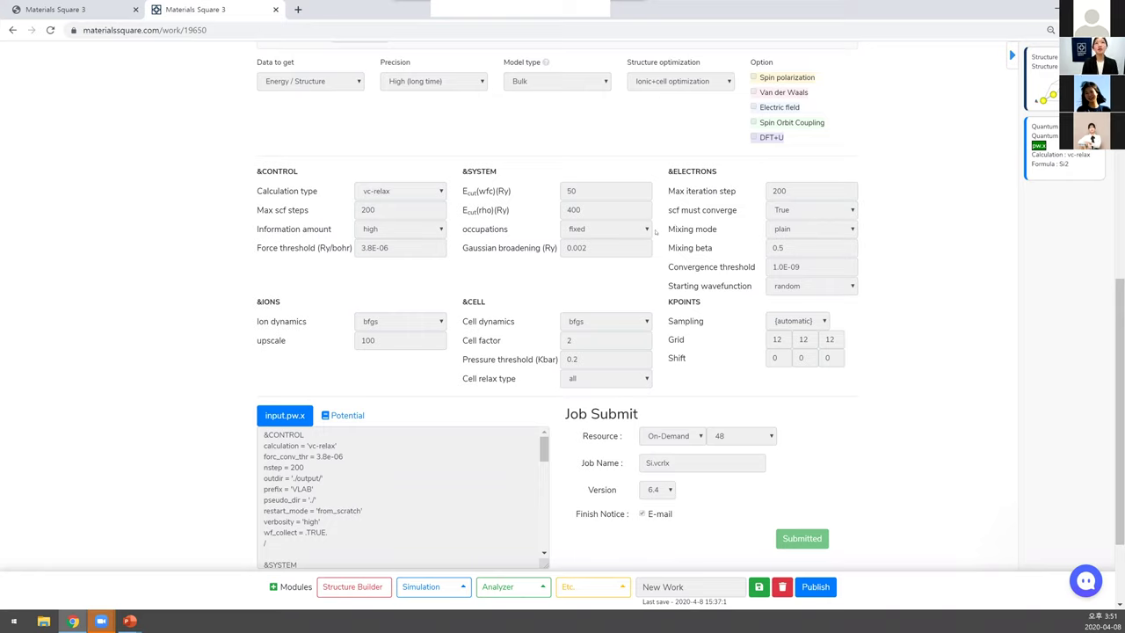
pyautogui.scroll(3, 527, 415)
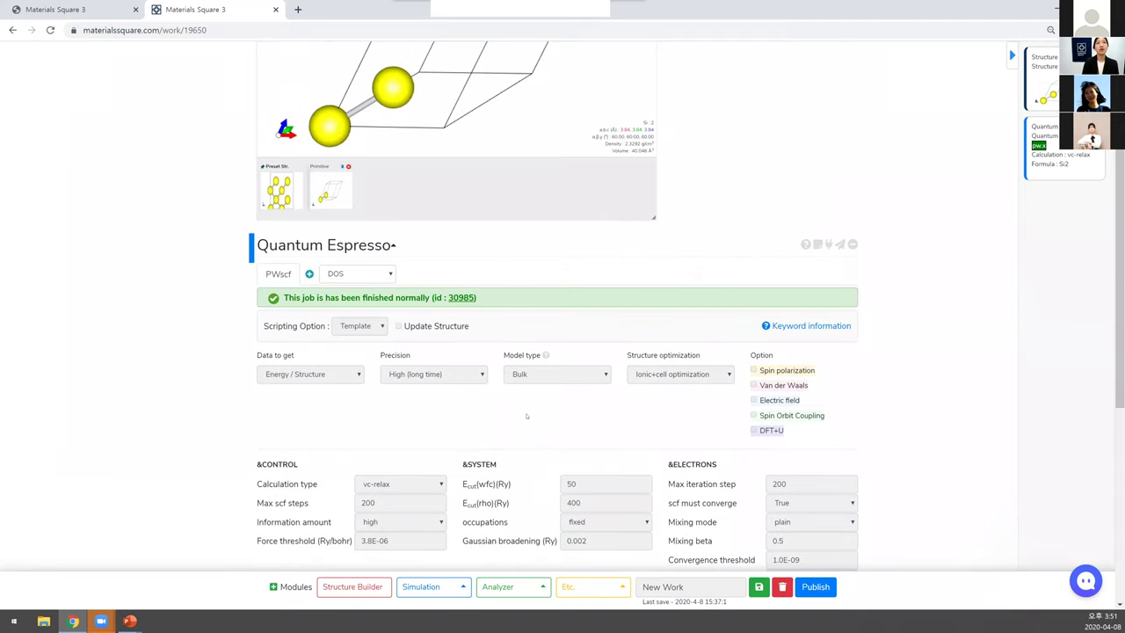
pyautogui.moveTo(478, 298); pyautogui.dragTo(269, 298)
pyautogui.click(311, 285)
# - Collapse the Quantum Espresso panel and add a Phonon (Ph.x) module linked to it
pyautogui.click(394, 247)
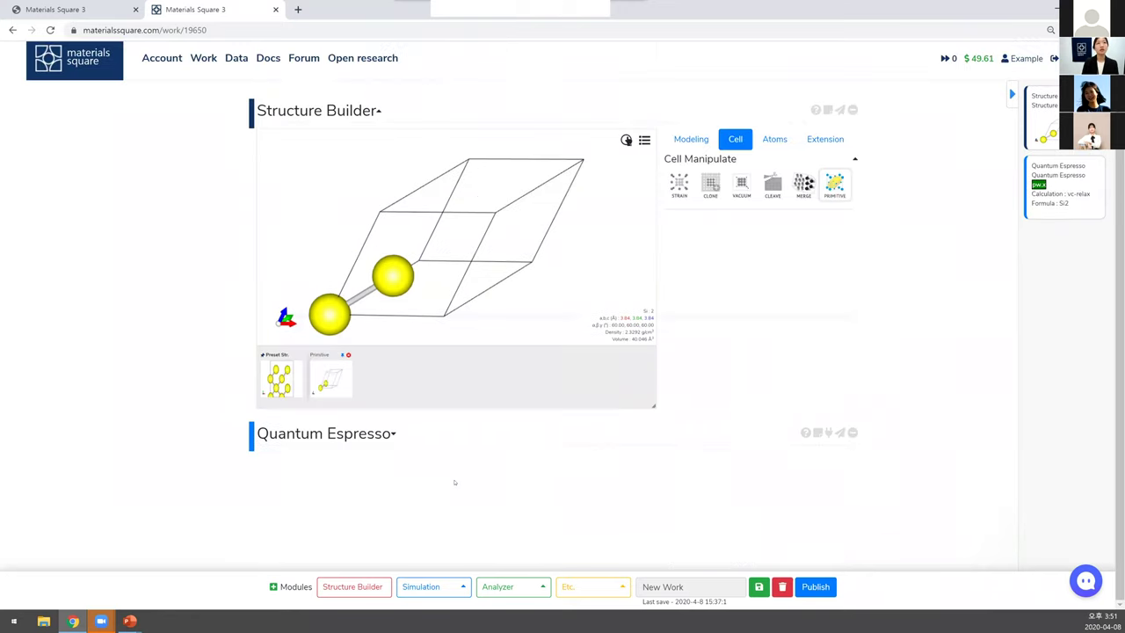
pyautogui.click(435, 592)
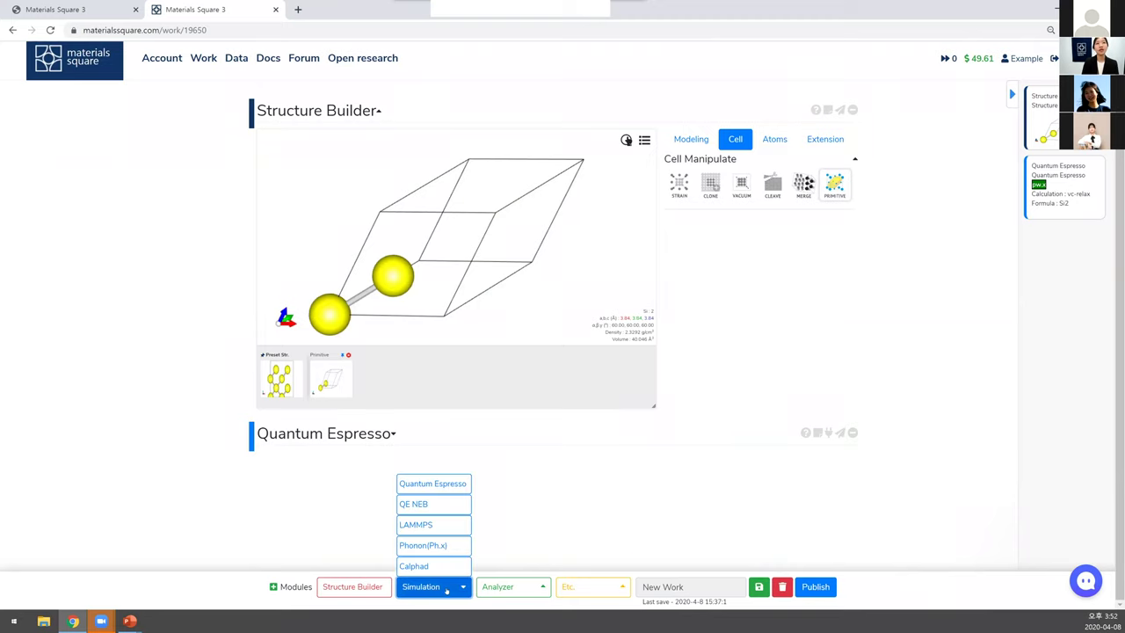
pyautogui.click(454, 546)
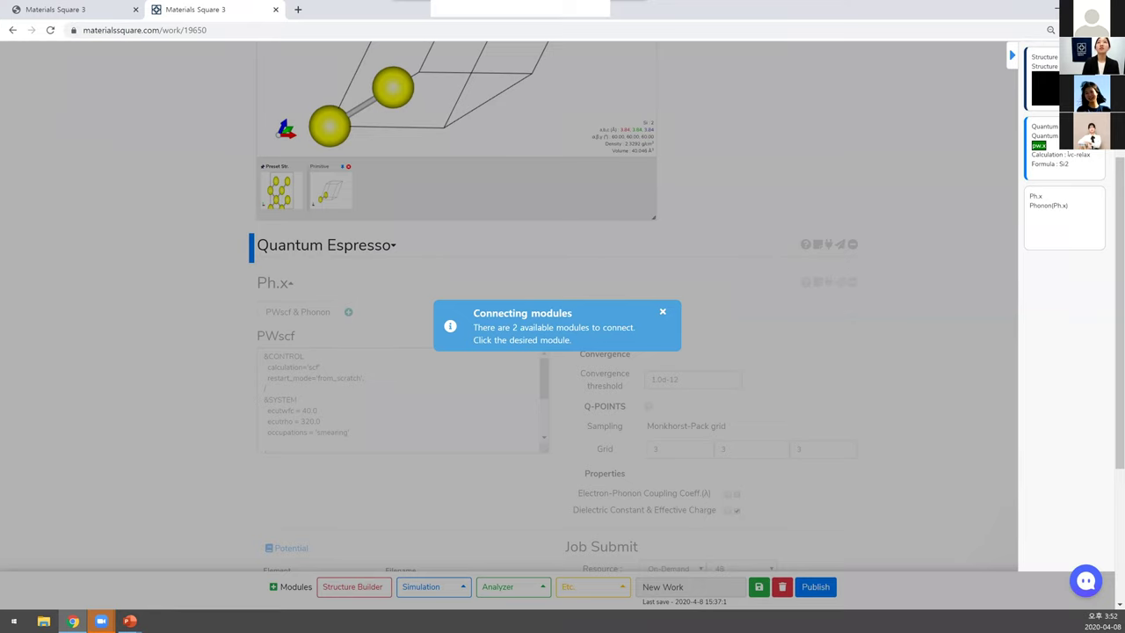
pyautogui.click(1059, 150)
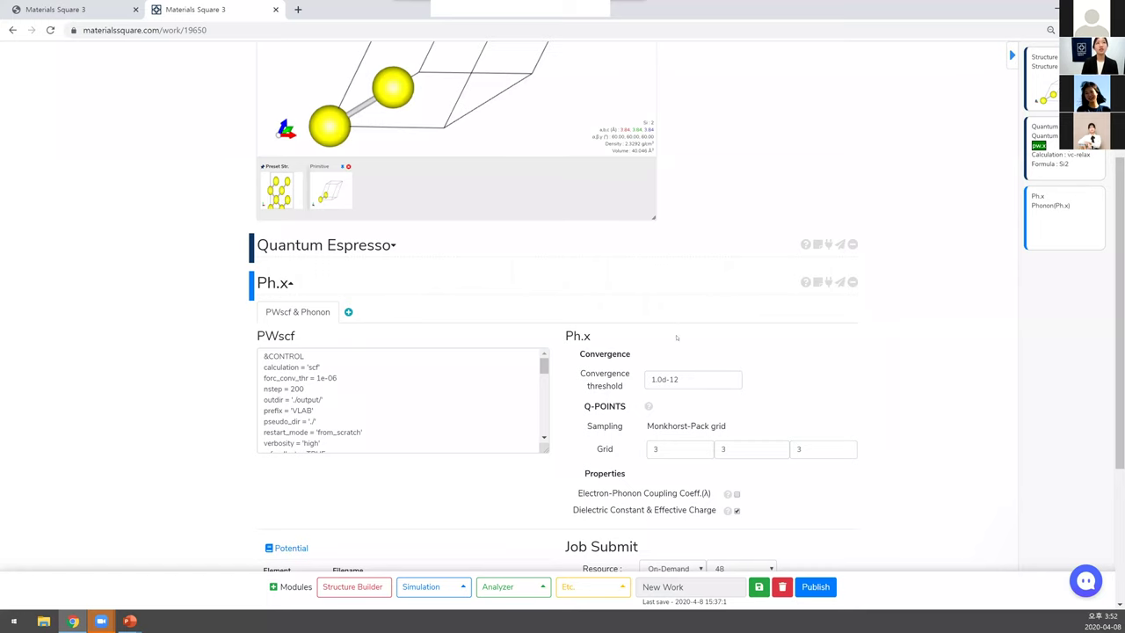
# - Review the Ph.x PWscf input and the default convergence threshold setting
pyautogui.scroll(-1, 677, 338)
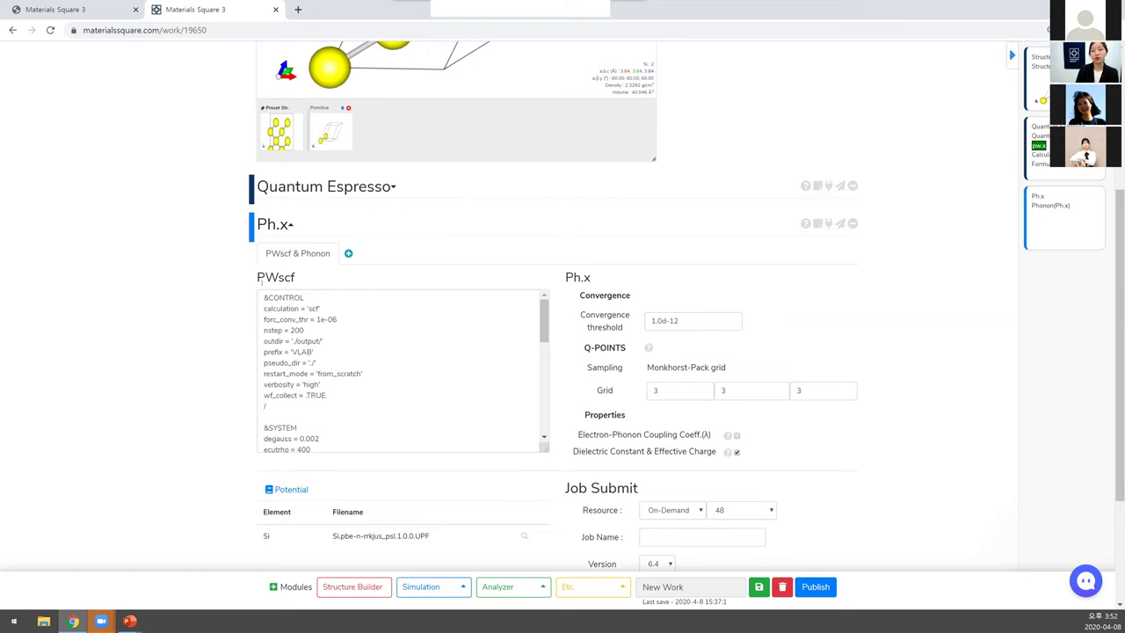
pyautogui.moveTo(262, 283); pyautogui.dragTo(318, 288)
pyautogui.click(315, 291)
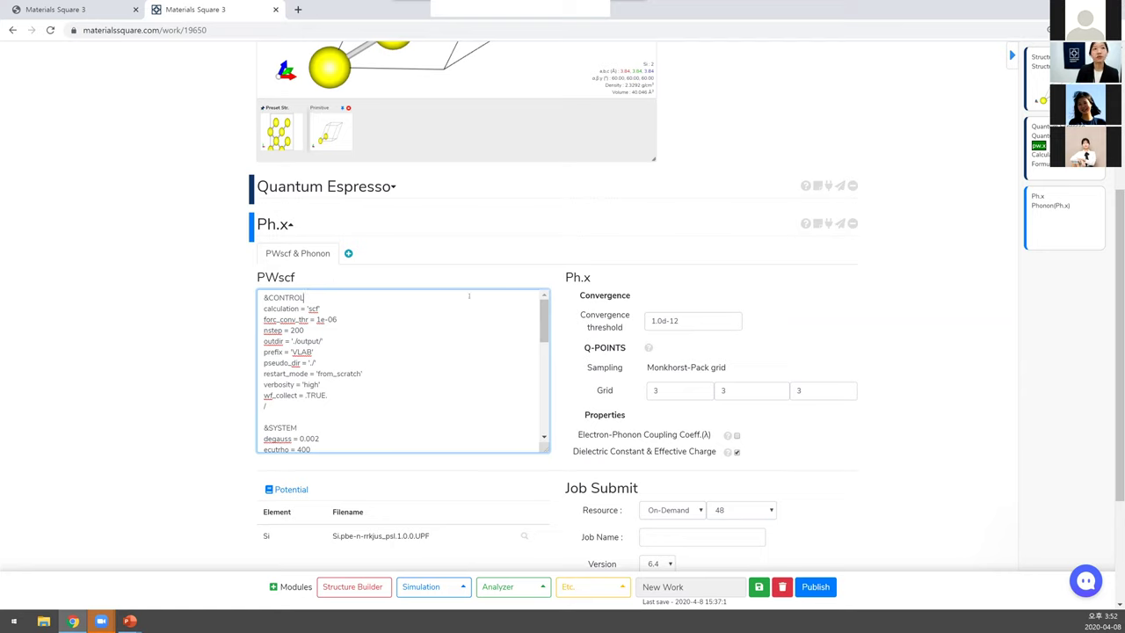
pyautogui.click(584, 477)
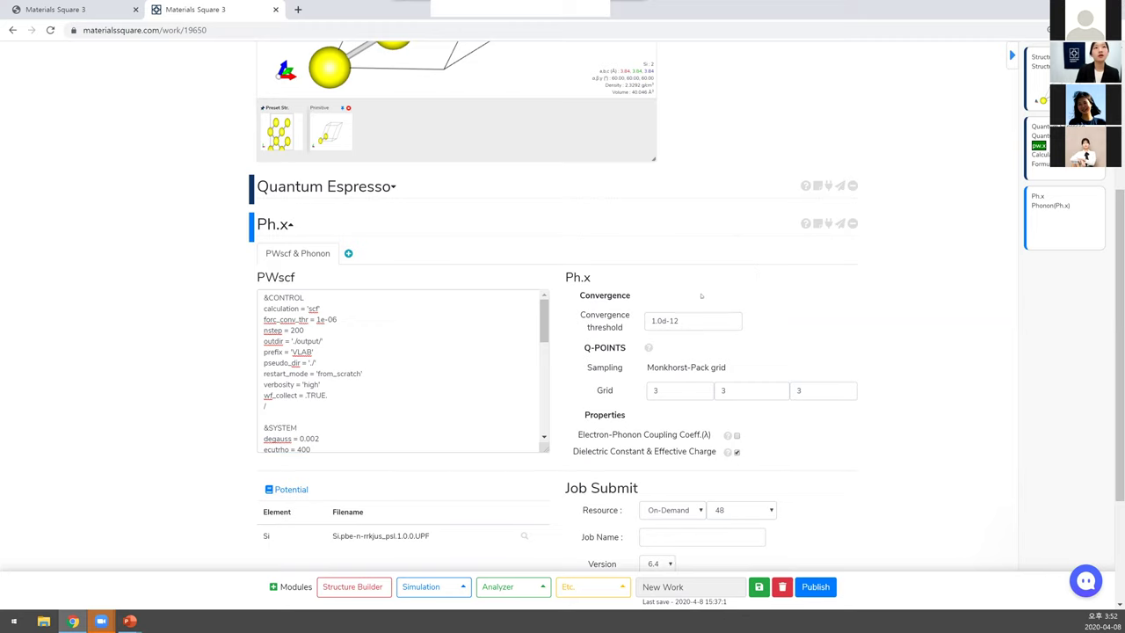
pyautogui.moveTo(577, 321); pyautogui.dragTo(624, 329)
pyautogui.click(624, 330)
# - Leave the convergence threshold at 1.0d-12 and look over the Q-POINTS settings
pyautogui.doubleClick(738, 318)
pyautogui.click(738, 318)
pyautogui.scroll(-1, 738, 315)
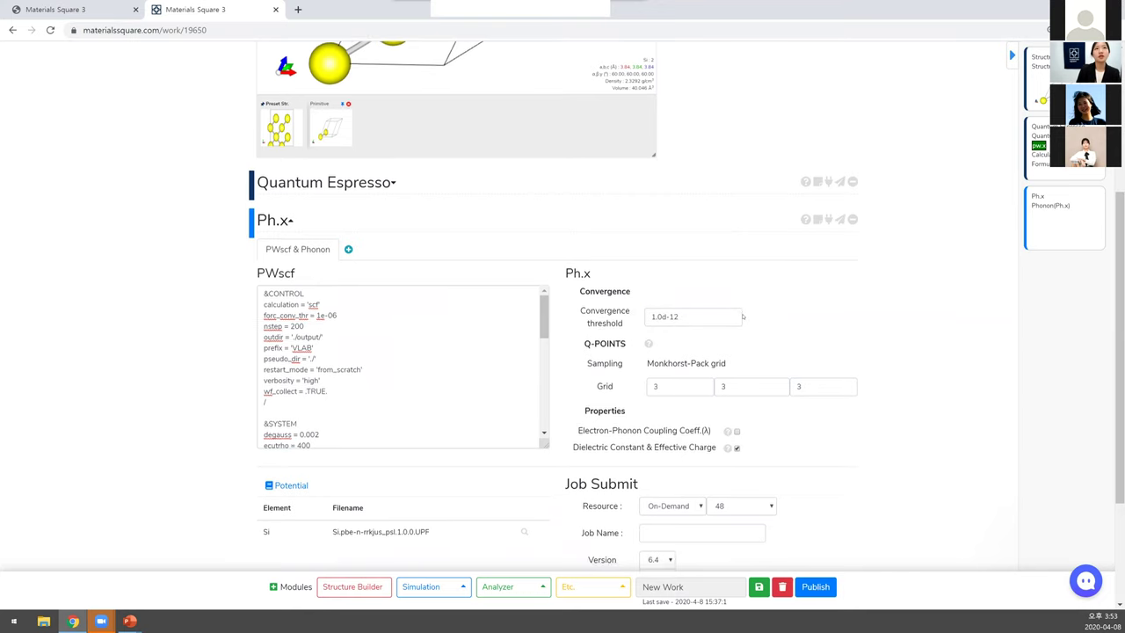
pyautogui.scroll(-1, 738, 313)
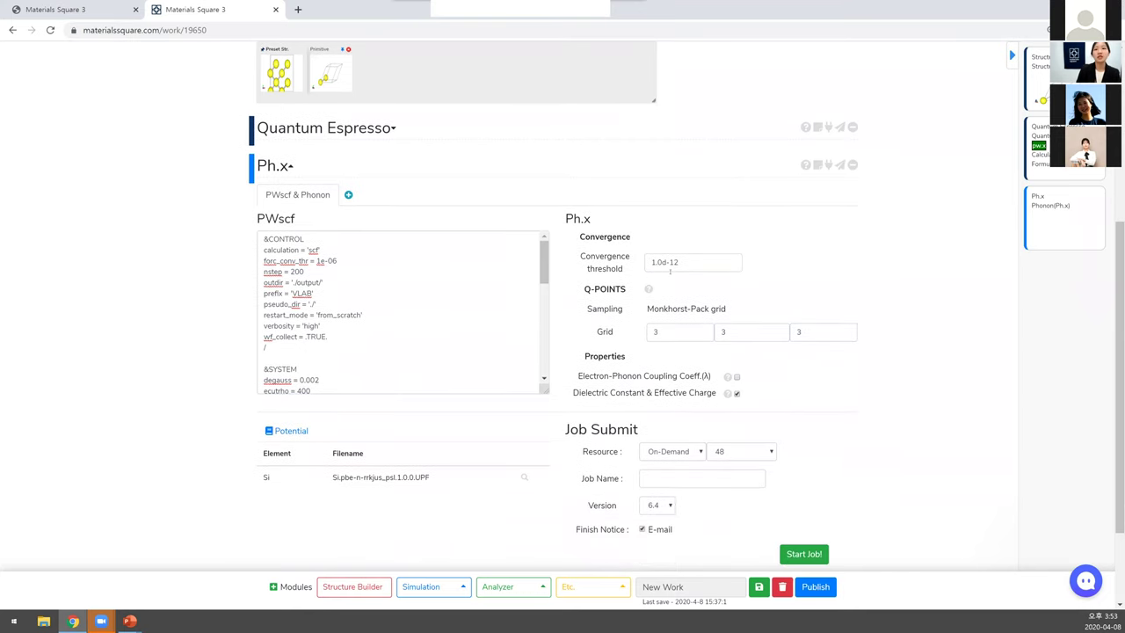
pyautogui.moveTo(671, 271); pyautogui.dragTo(646, 265)
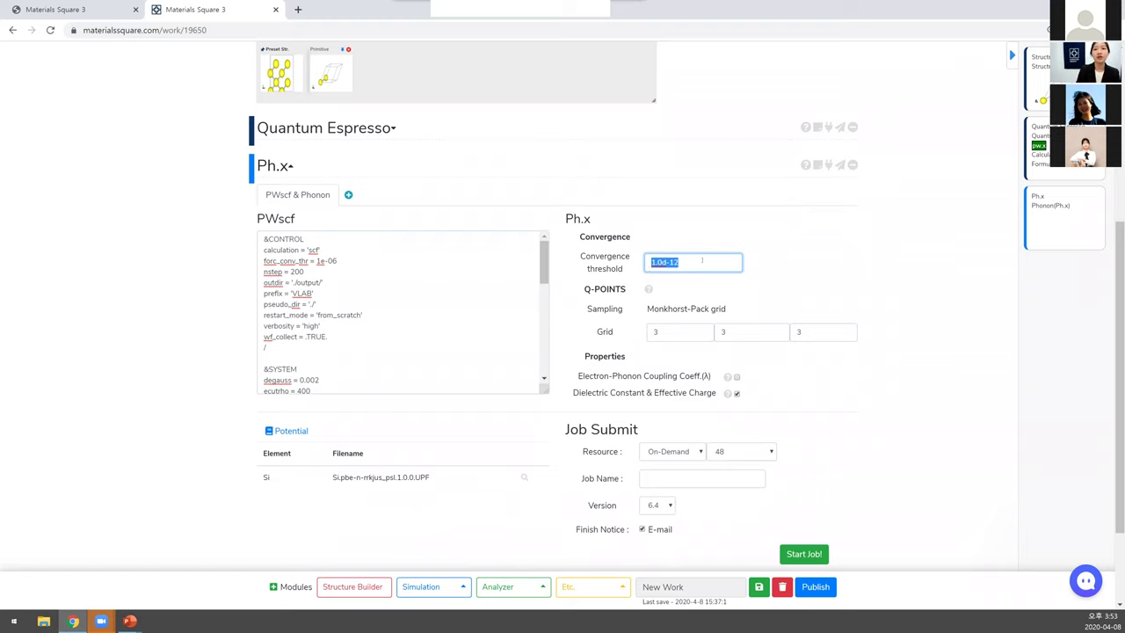
pyautogui.moveTo(649, 290)
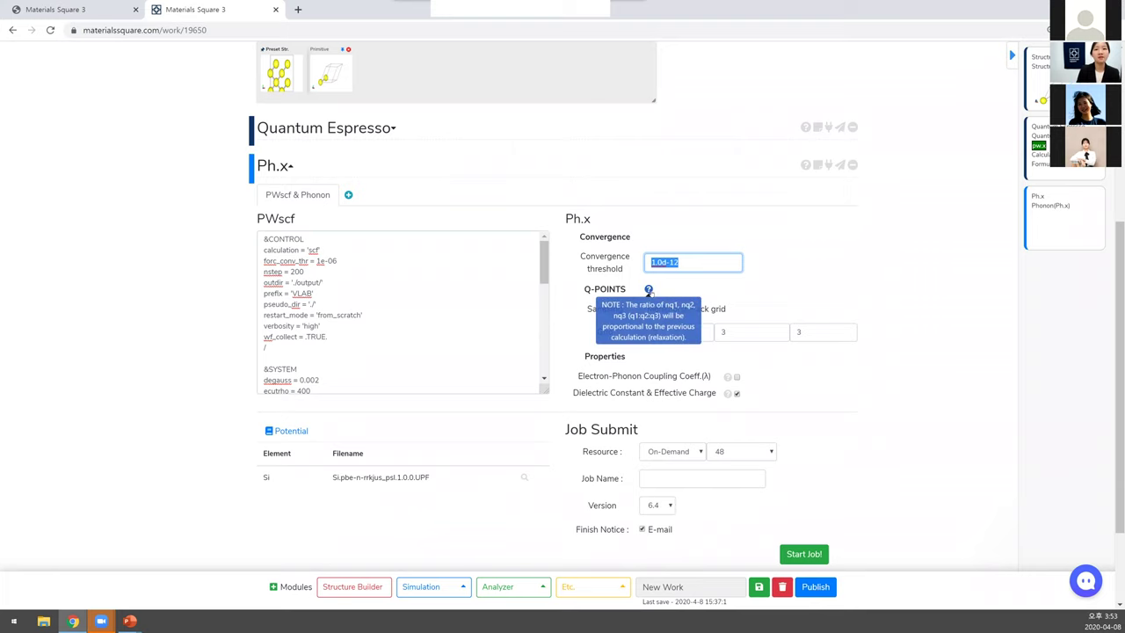
pyautogui.click(655, 287)
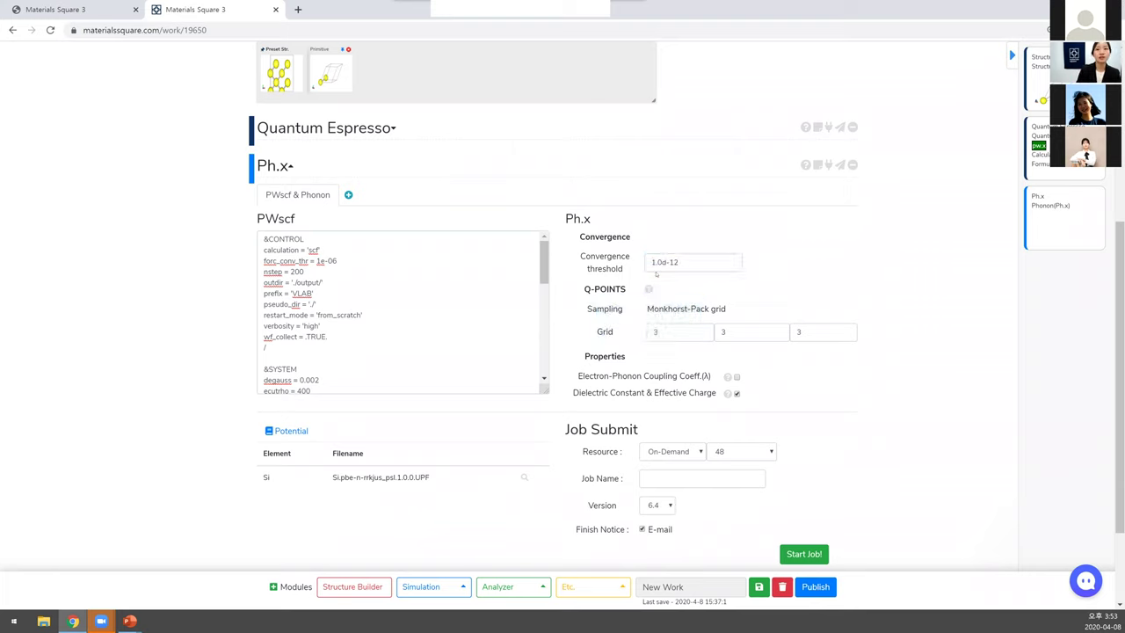
pyautogui.moveTo(591, 291); pyautogui.dragTo(647, 291)
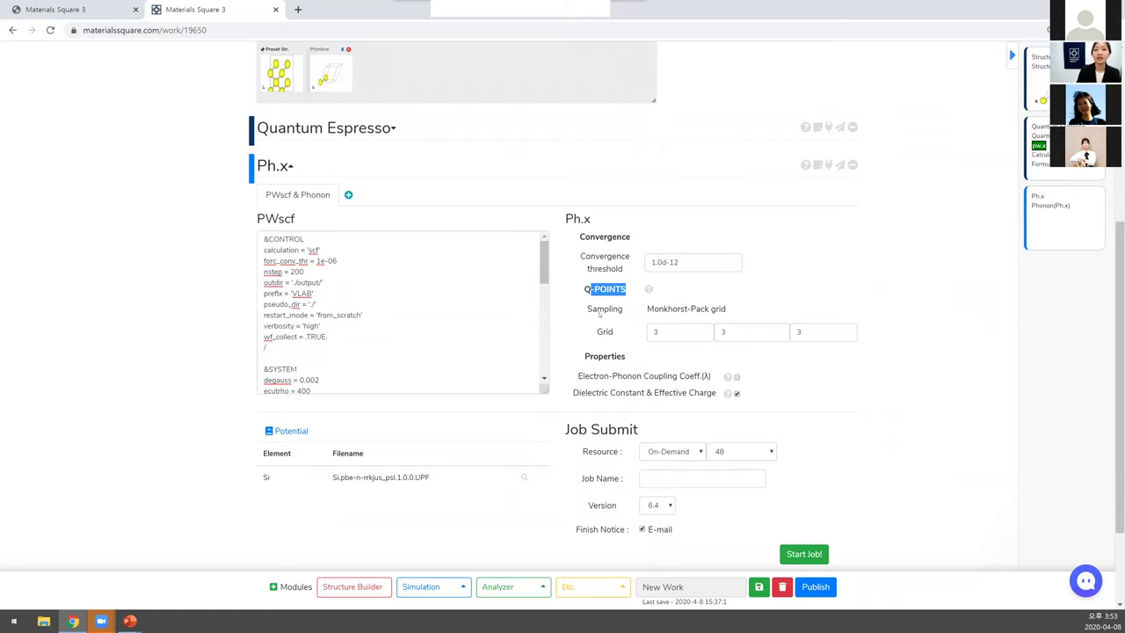
pyautogui.click(600, 316)
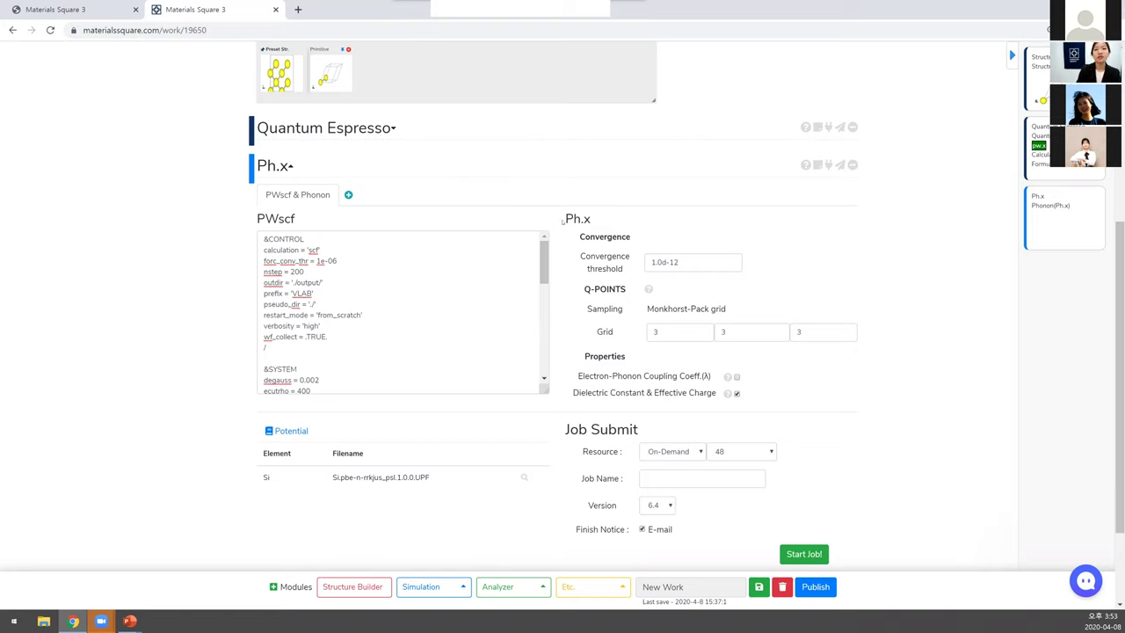
# - Change the Q-POINTS grid from 3 × 3 × 3 to 6 × 6 × 6
pyautogui.doubleClick(656, 331)
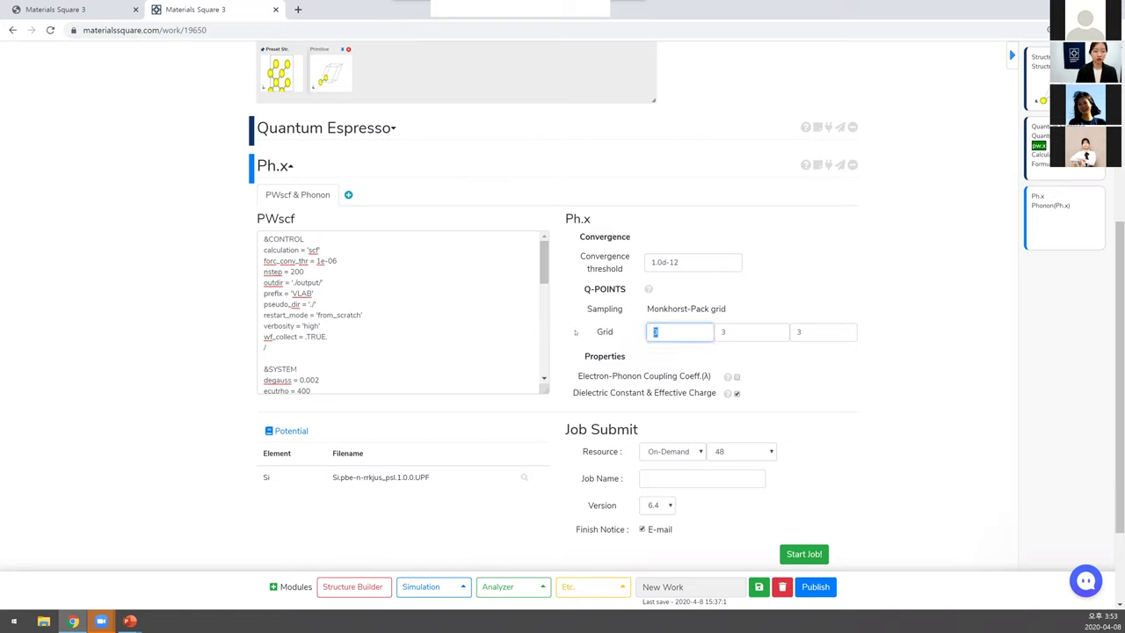
pyautogui.write('6')
pyautogui.press('Tab')
pyautogui.write('6')
pyautogui.press('Tab')
pyautogui.write('6')
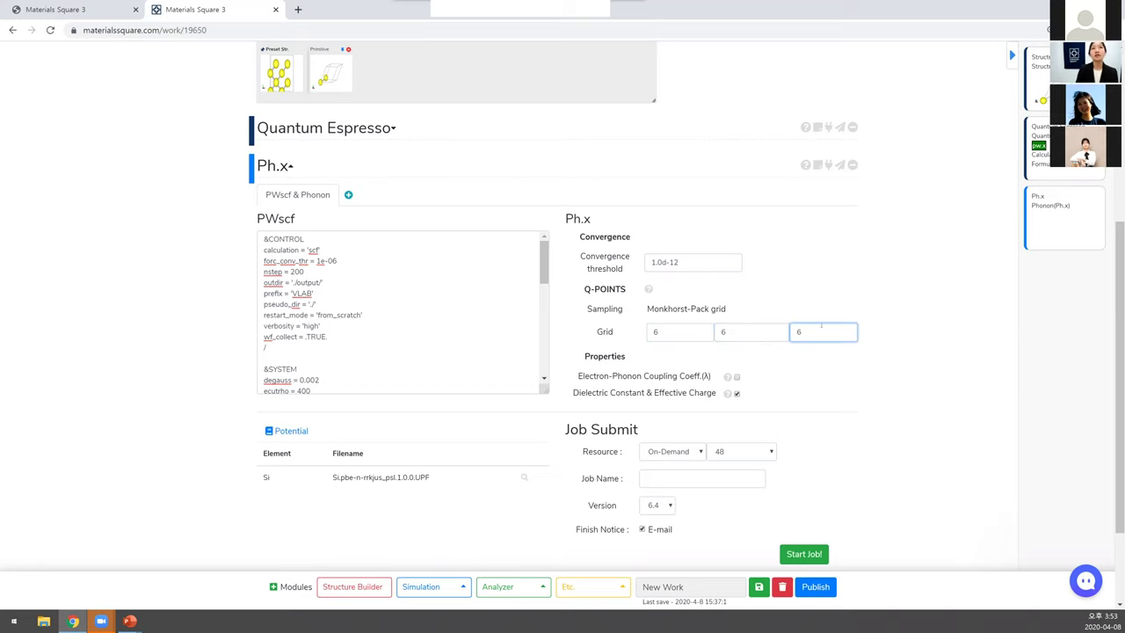
pyautogui.click(811, 319)
# - Enable Dielectric Constant & Effective Charge in the Ph.x Properties list, leaving electron-phonon coupling off
pyautogui.scroll(-1, 630, 306)
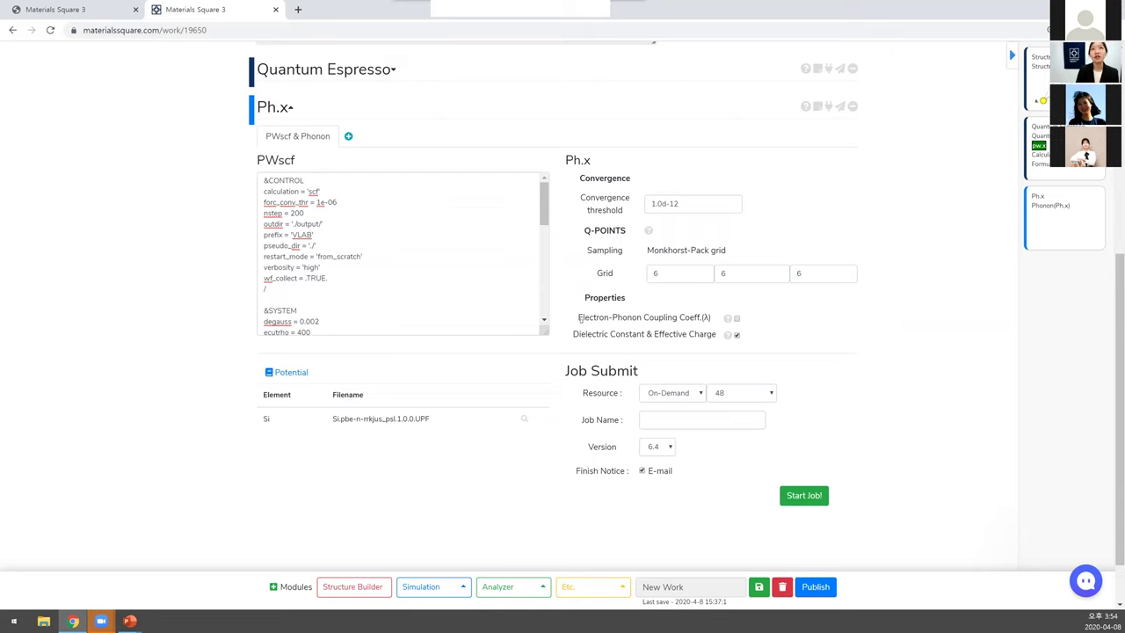
pyautogui.moveTo(578, 318); pyautogui.dragTo(714, 320)
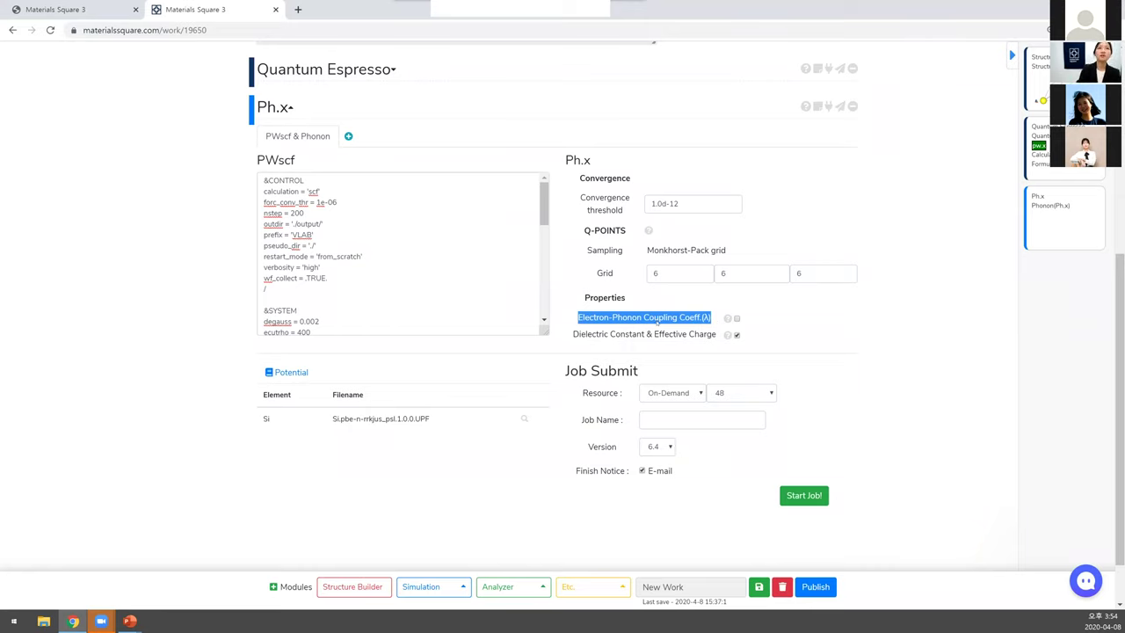
pyautogui.click(737, 335)
pyautogui.click(606, 339)
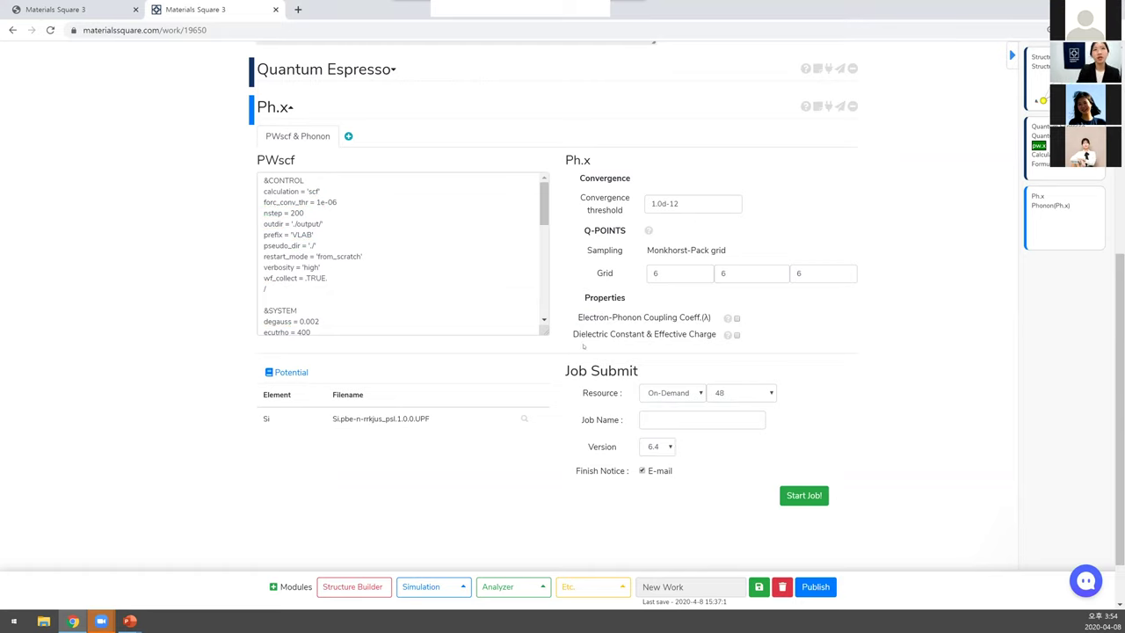
pyautogui.moveTo(574, 335); pyautogui.dragTo(683, 342)
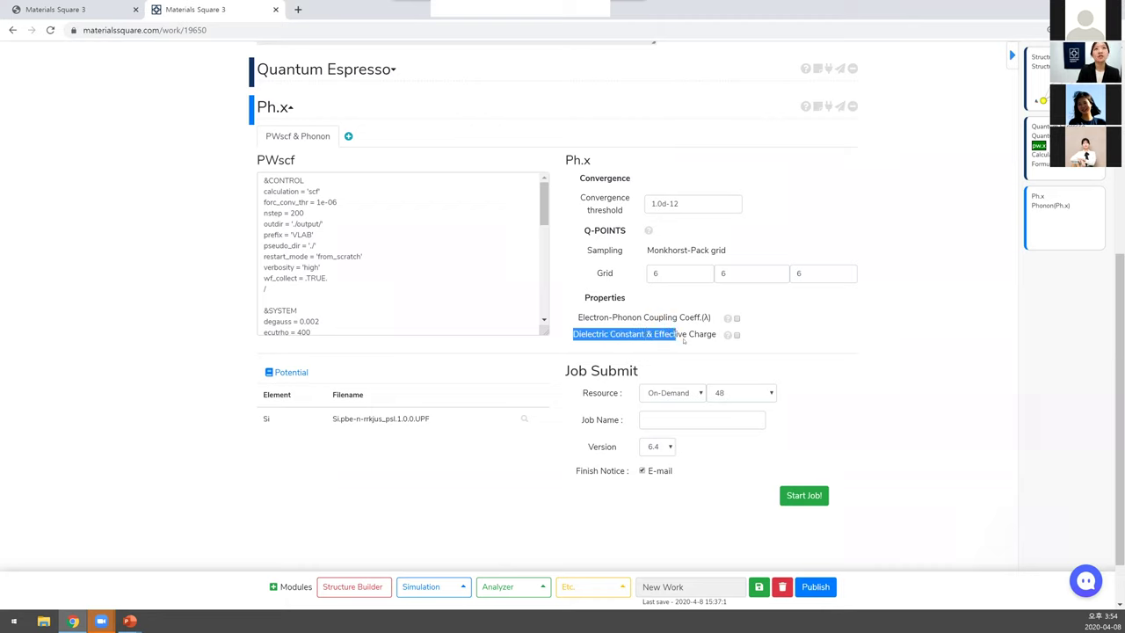
pyautogui.click(750, 339)
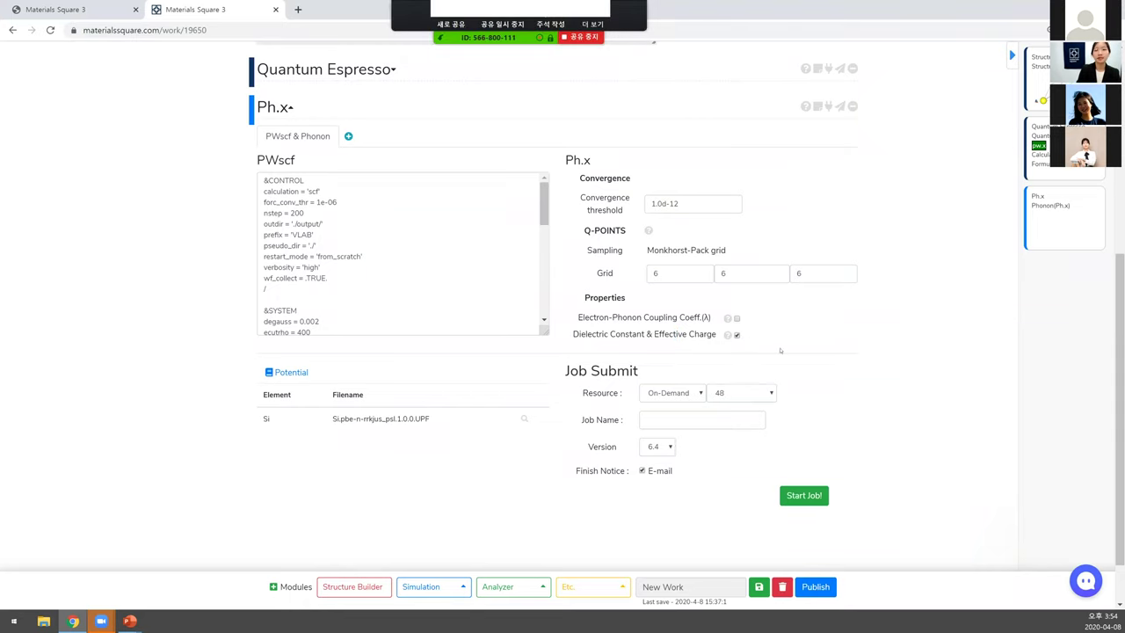
pyautogui.scroll(1, 694, 354)
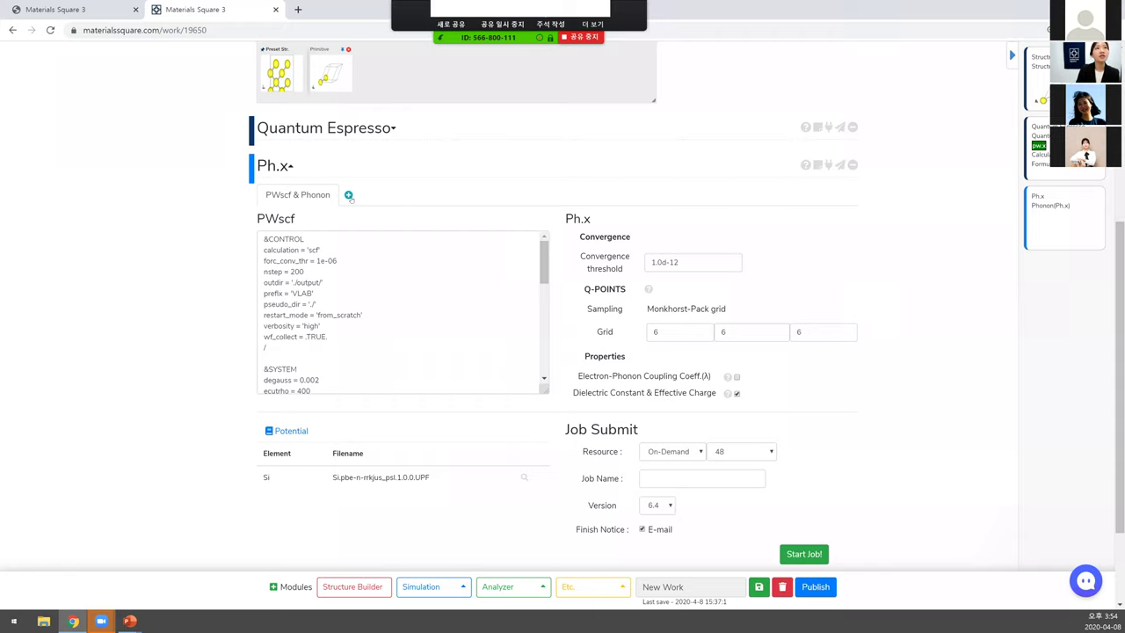
# - Add a Post Process step to the Ph.x job and review its BAND and DOS settings
pyautogui.click(348, 195)
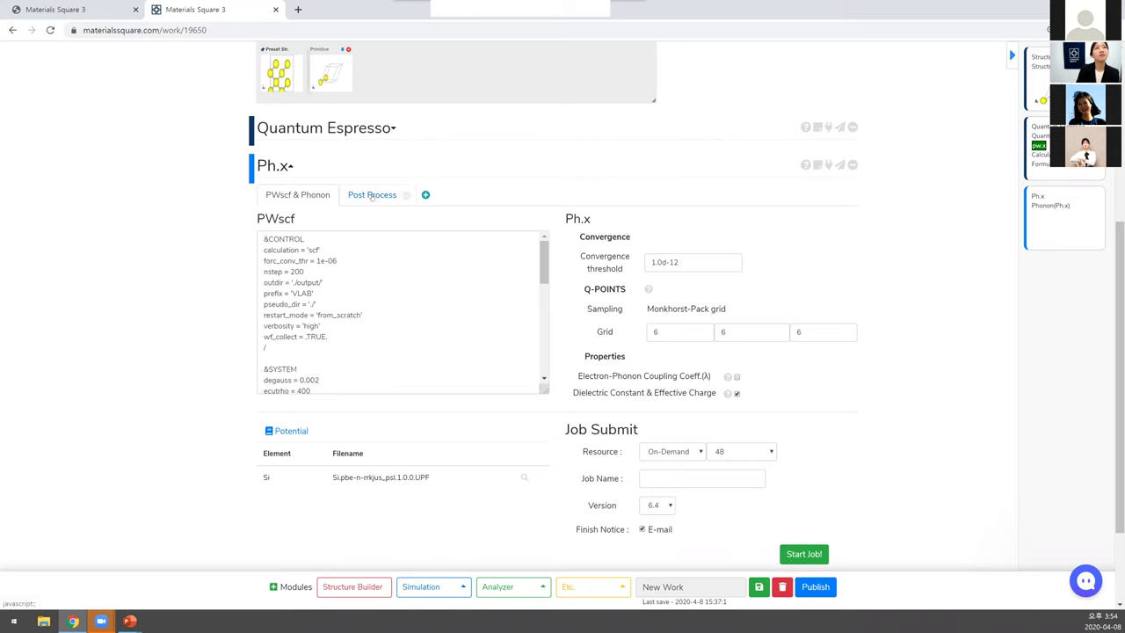
pyautogui.click(373, 197)
pyautogui.scroll(-1, 373, 197)
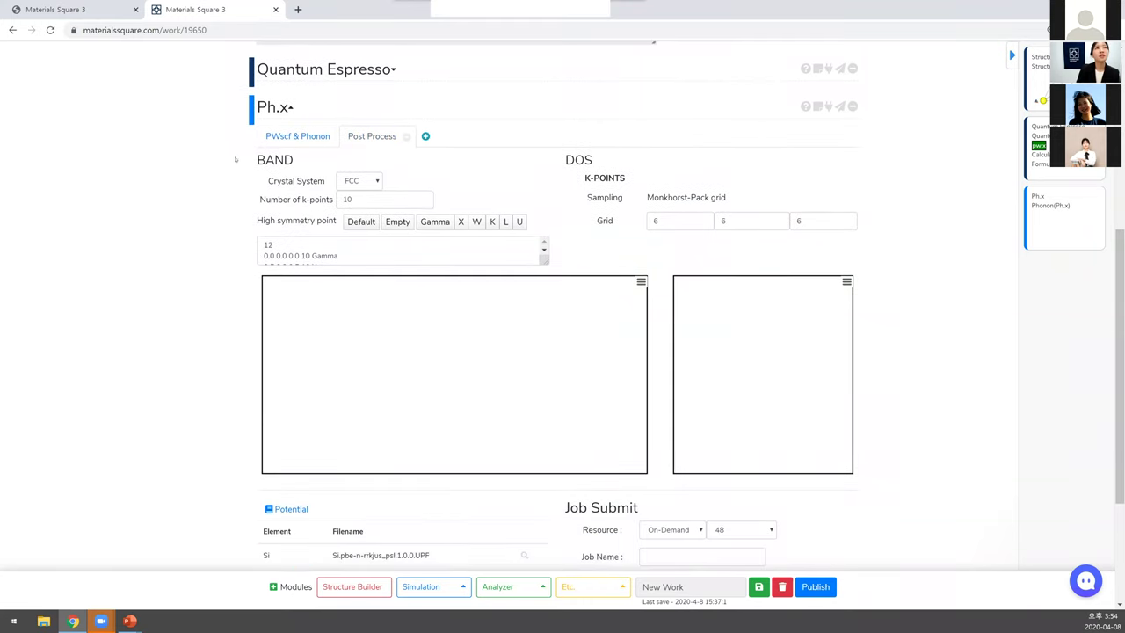
pyautogui.doubleClick(275, 160)
pyautogui.click(514, 211)
pyautogui.doubleClick(578, 160)
pyautogui.click(606, 225)
# - Review Crystal System and high symmetry points, then set the band Number of k-points to 50
pyautogui.doubleClick(314, 181)
pyautogui.click(283, 187)
pyautogui.moveTo(270, 182); pyautogui.dragTo(325, 182)
pyautogui.click(312, 183)
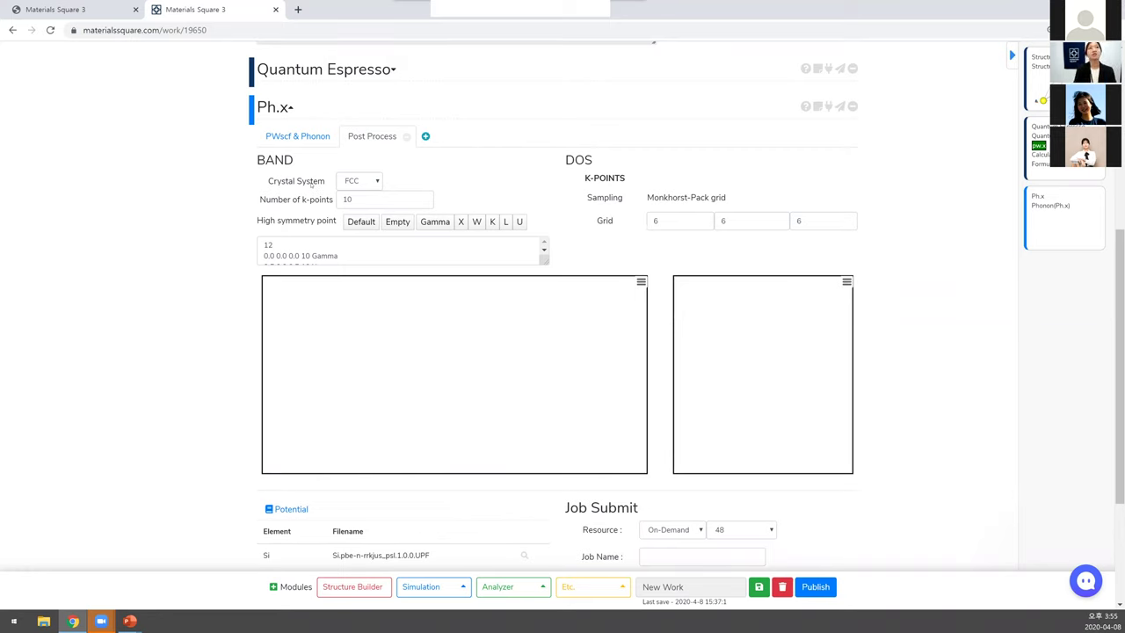
pyautogui.moveTo(263, 180); pyautogui.dragTo(327, 182)
pyautogui.click(270, 183)
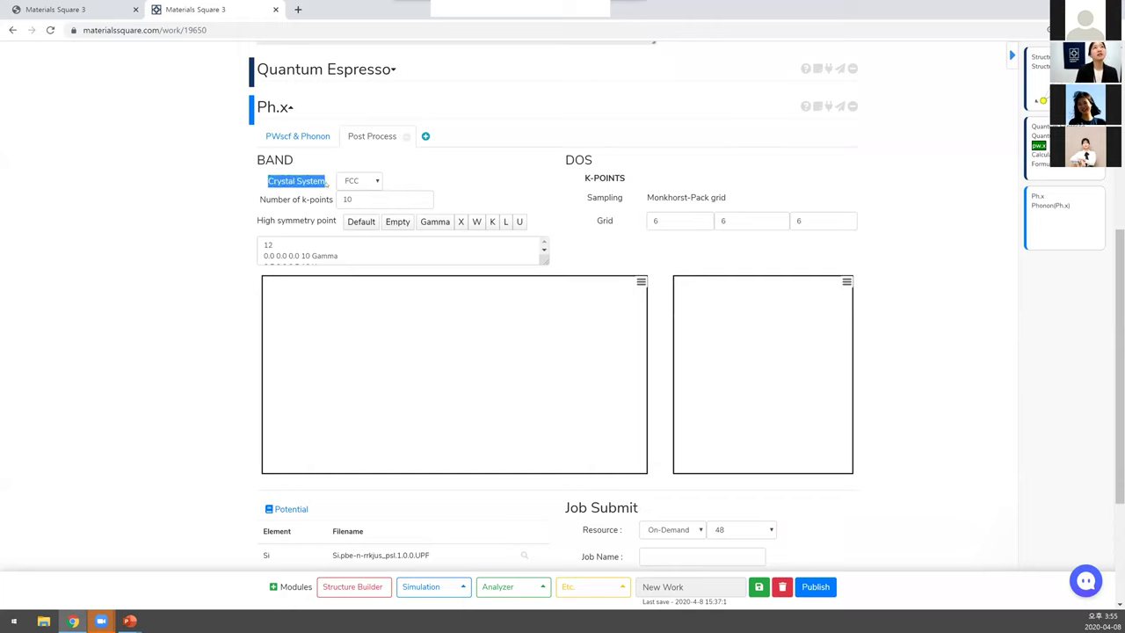
pyautogui.click(264, 207)
pyautogui.moveTo(261, 202); pyautogui.dragTo(332, 201)
pyautogui.click(273, 203)
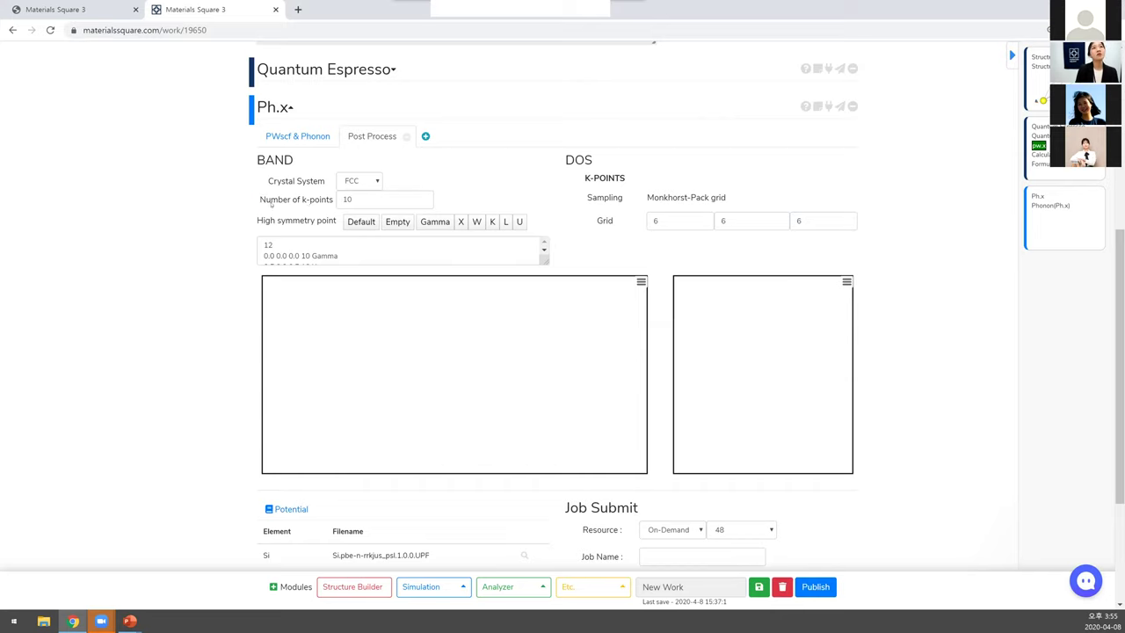
pyautogui.moveTo(257, 220)
pyautogui.mouseDown()
pyautogui.moveTo(337, 221)
pyautogui.moveTo(299, 202)
pyautogui.moveTo(248, 201)
pyautogui.mouseUp()
pyautogui.click(320, 222)
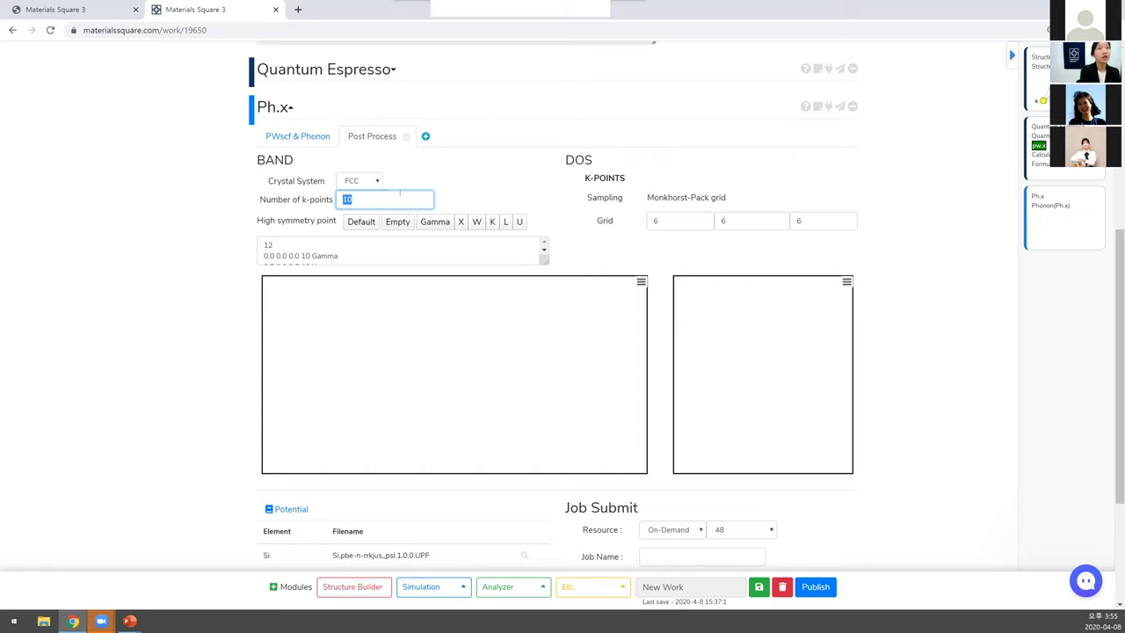
pyautogui.write('50')
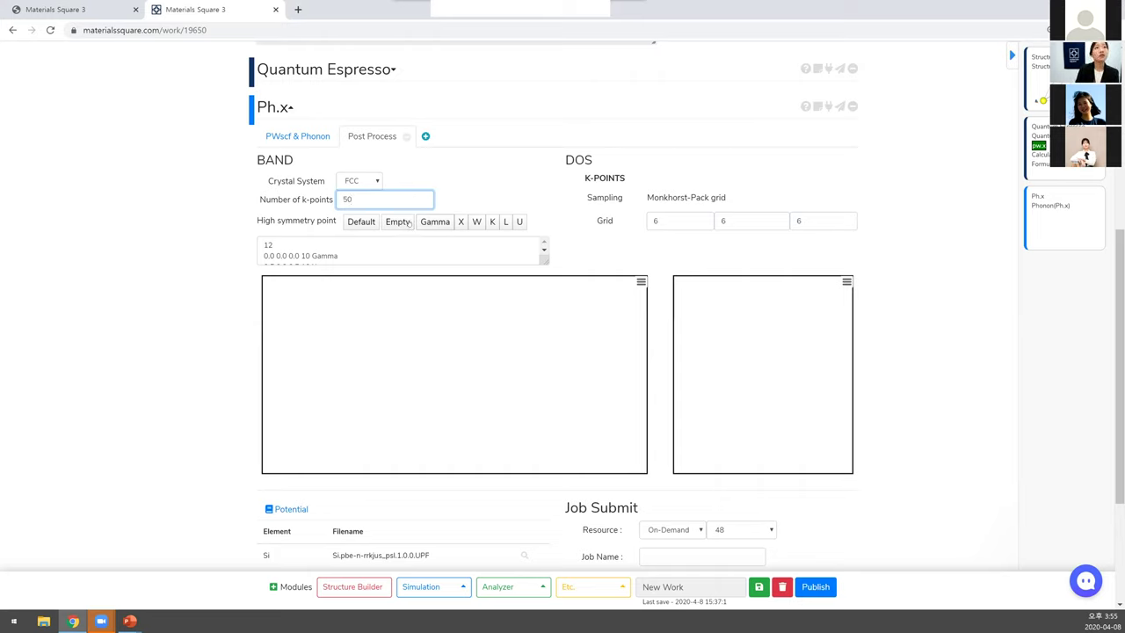
# - Empty the band path and rebuild it starting from Gamma and X
pyautogui.click(406, 225)
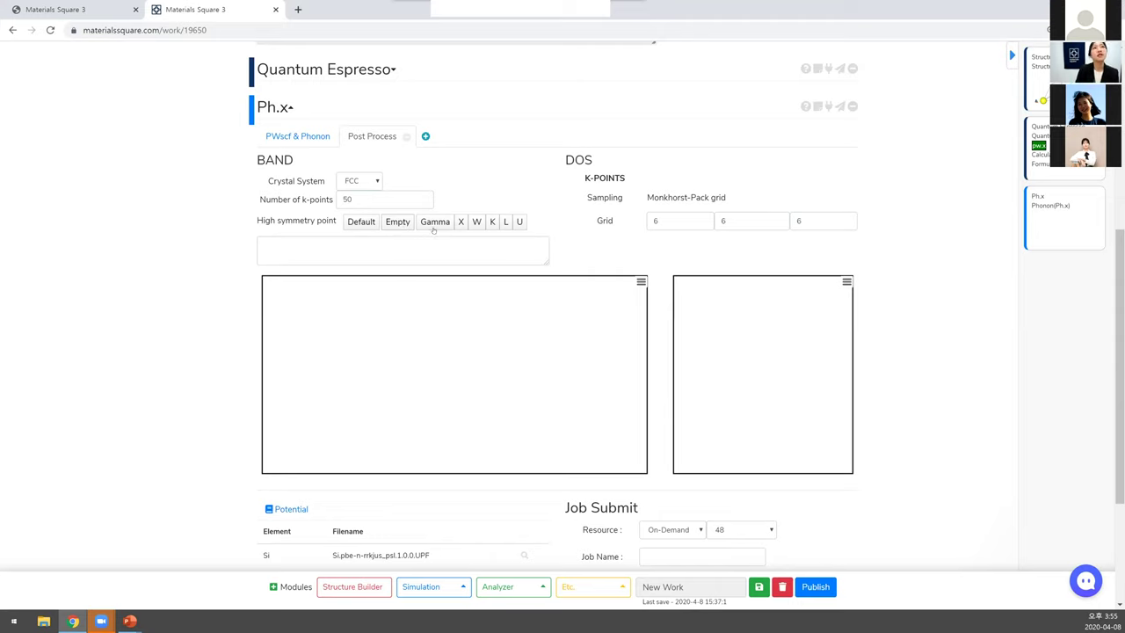
pyautogui.click(434, 227)
pyautogui.click(460, 226)
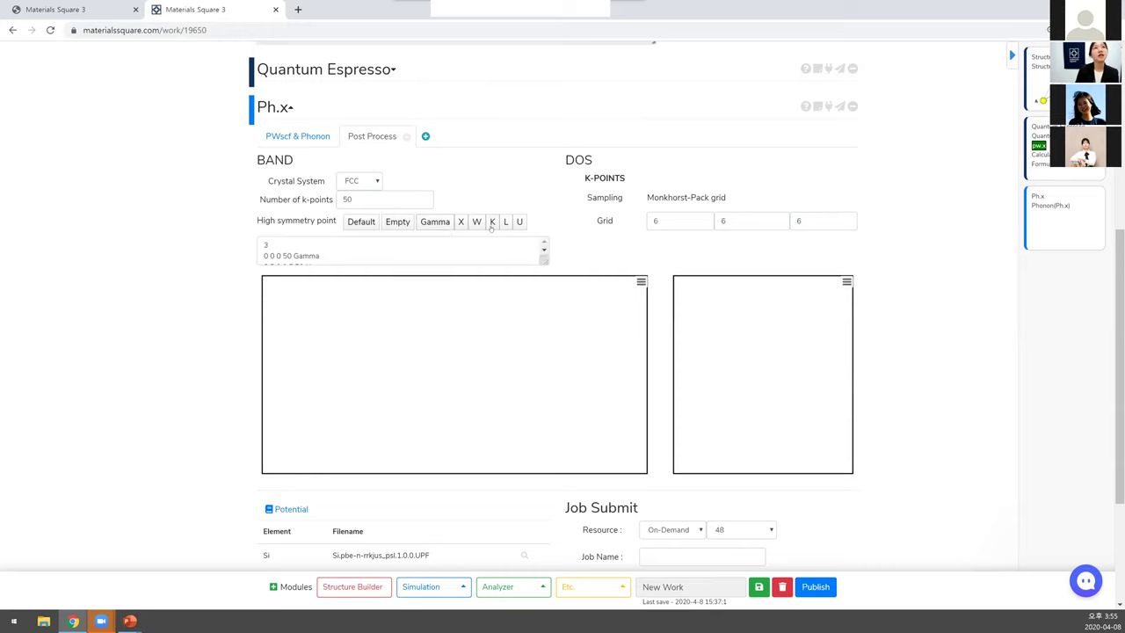
pyautogui.moveTo(543, 261); pyautogui.dragTo(537, 291)
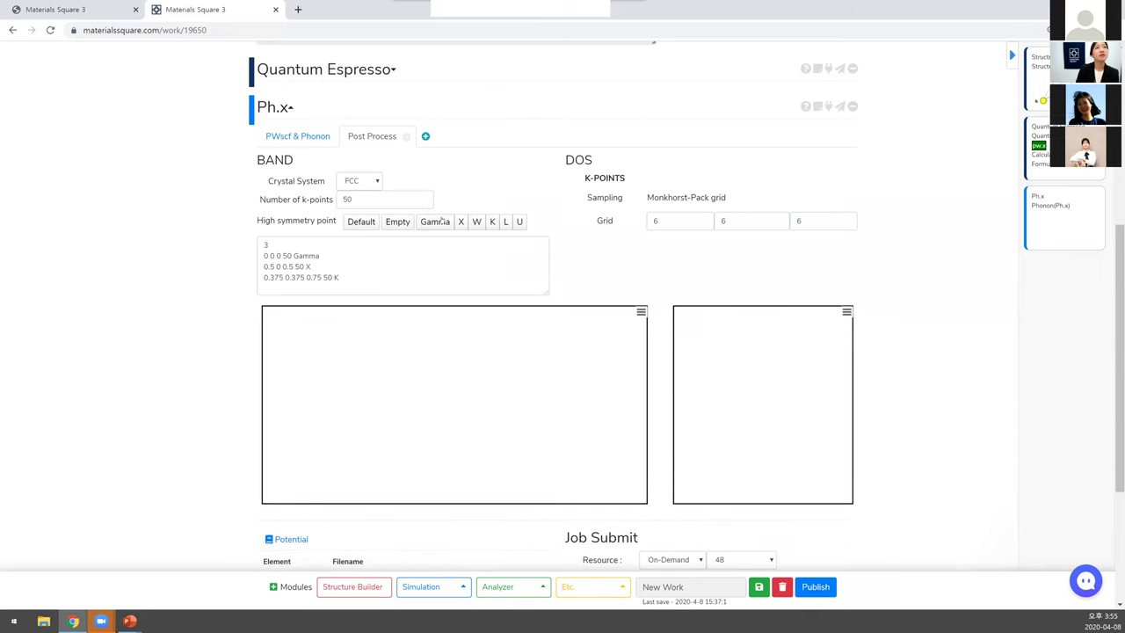
# - Set the k-point count to 1 and close the band path back at Gamma
pyautogui.doubleClick(352, 200)
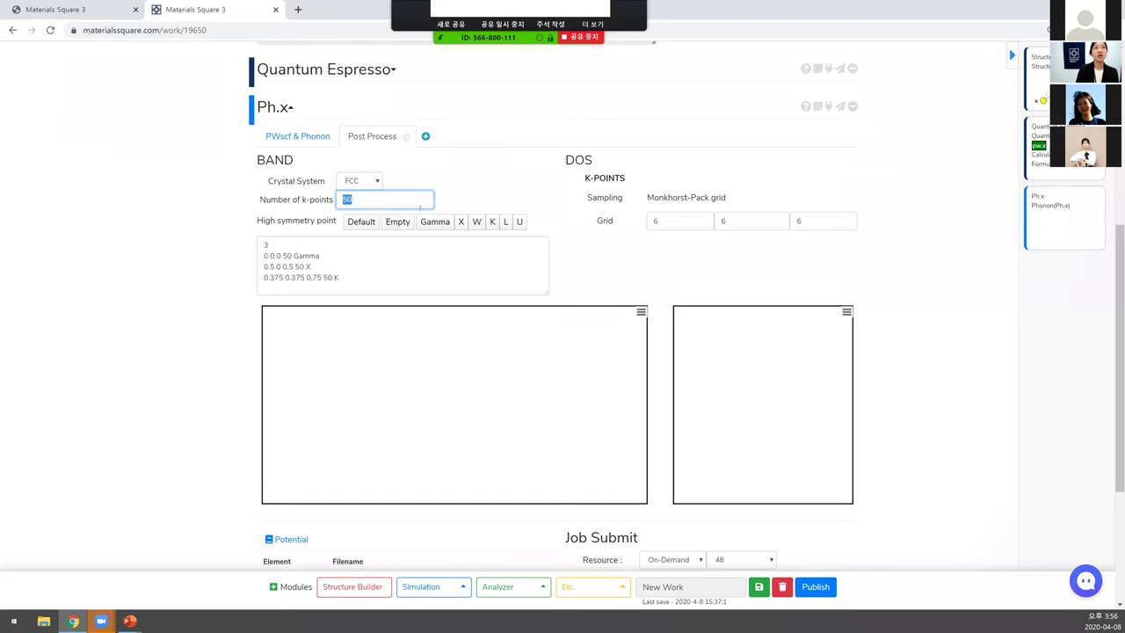
pyautogui.write('1')
pyautogui.doubleClick(421, 200)
pyautogui.click(430, 222)
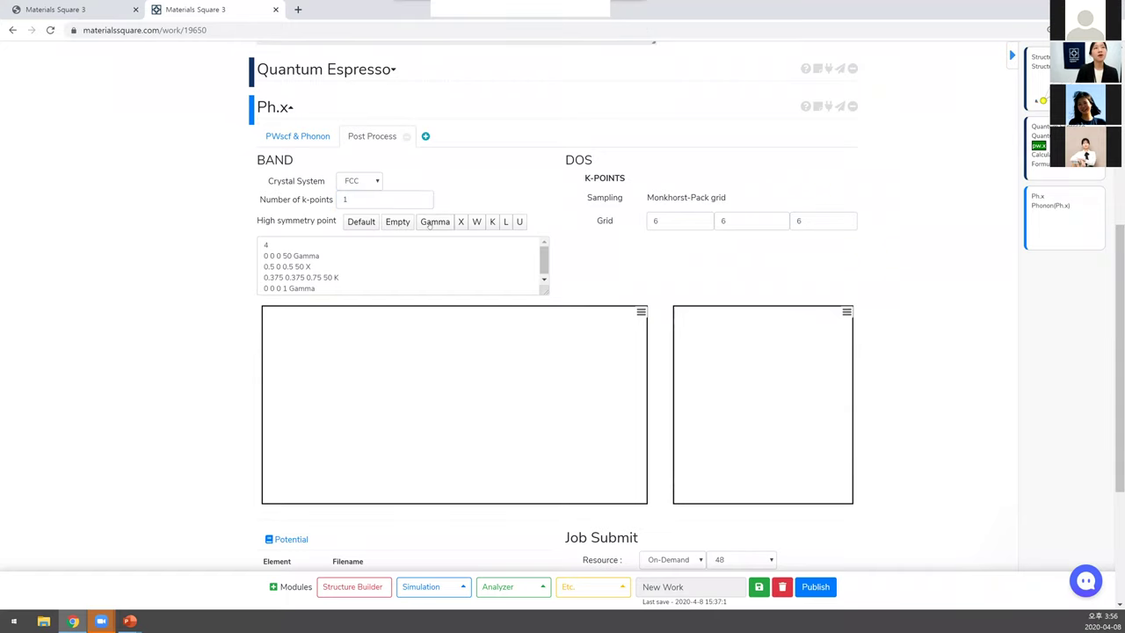
pyautogui.moveTo(344, 289); pyautogui.dragTo(312, 277)
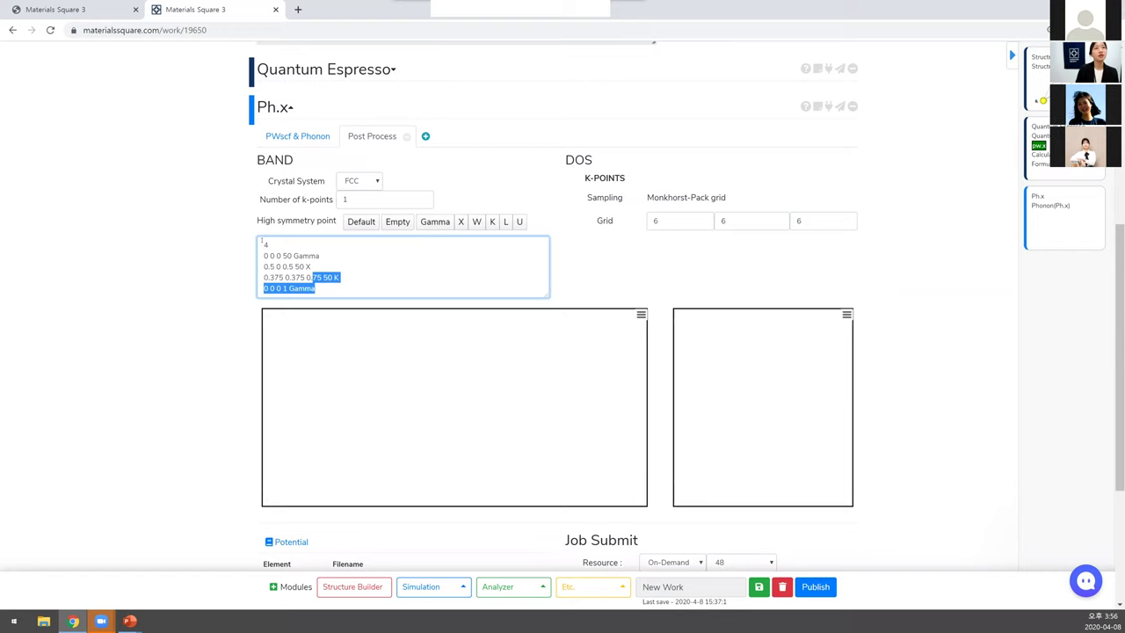
pyautogui.moveTo(262, 241); pyautogui.dragTo(305, 208)
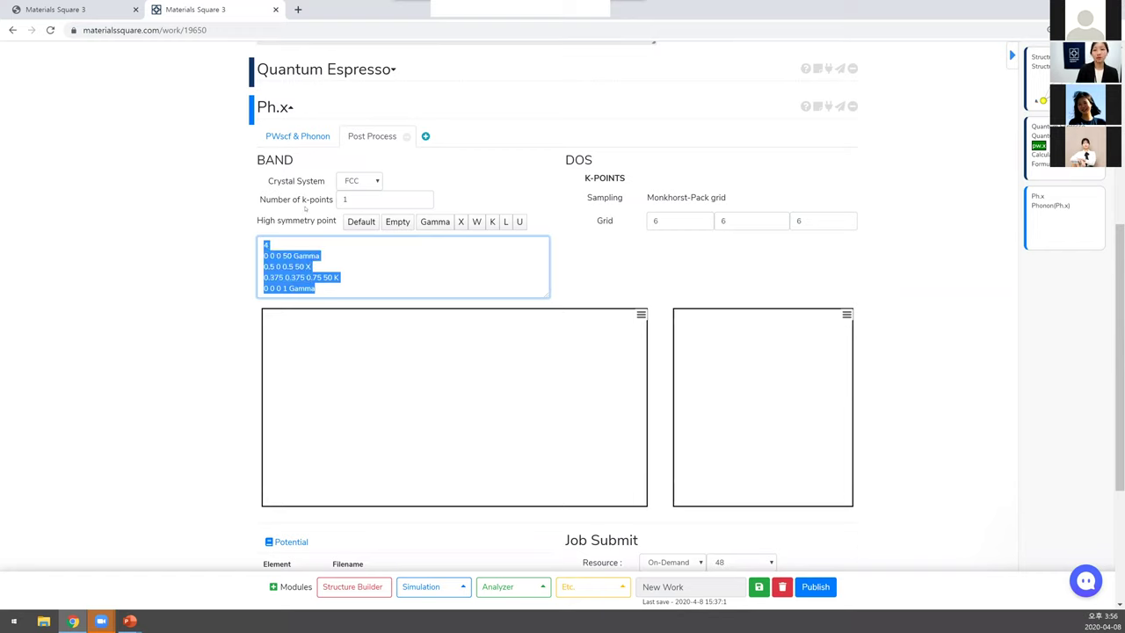
pyautogui.click(451, 252)
# - Review the DOS settings and their k-point sampling grid
pyautogui.click(632, 237)
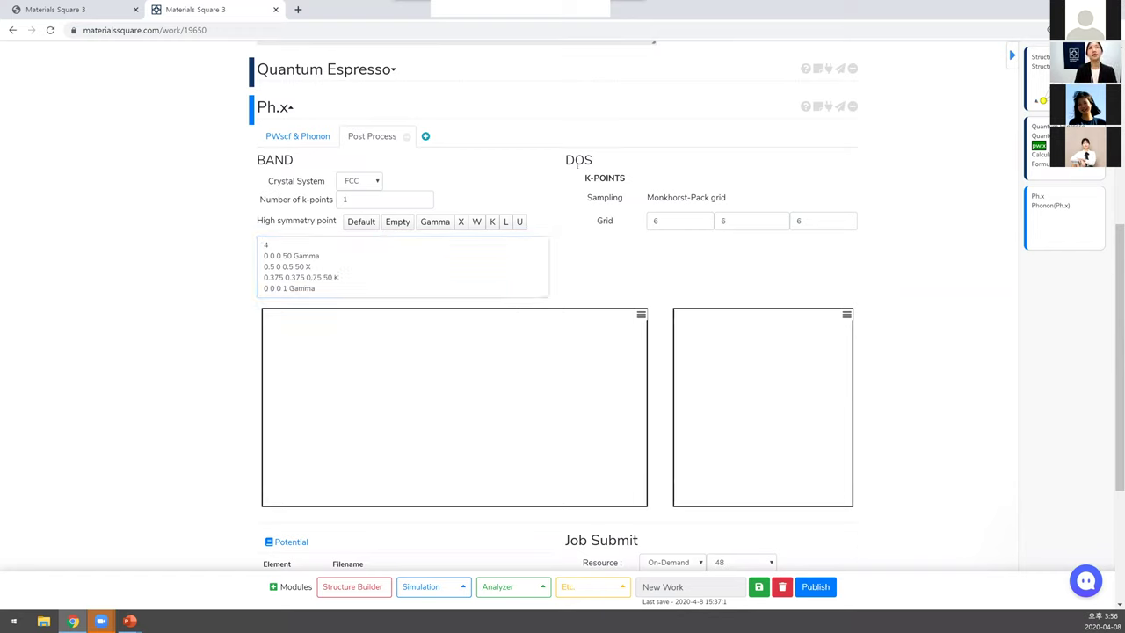
pyautogui.moveTo(577, 164); pyautogui.dragTo(870, 230)
pyautogui.click(873, 233)
pyautogui.moveTo(699, 198); pyautogui.dragTo(584, 174)
pyautogui.click(675, 228)
# - Replace the 6 × 6 × 6 DOS grid values with 12 × 12 × 12
pyautogui.moveTo(675, 228); pyautogui.dragTo(614, 220)
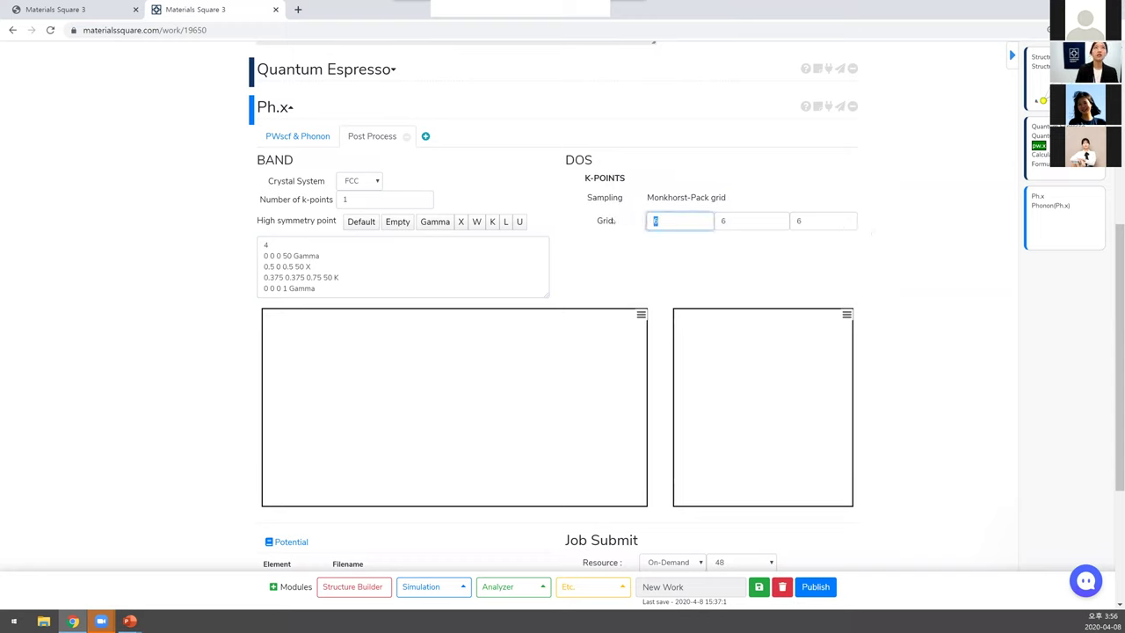
pyautogui.click(669, 211)
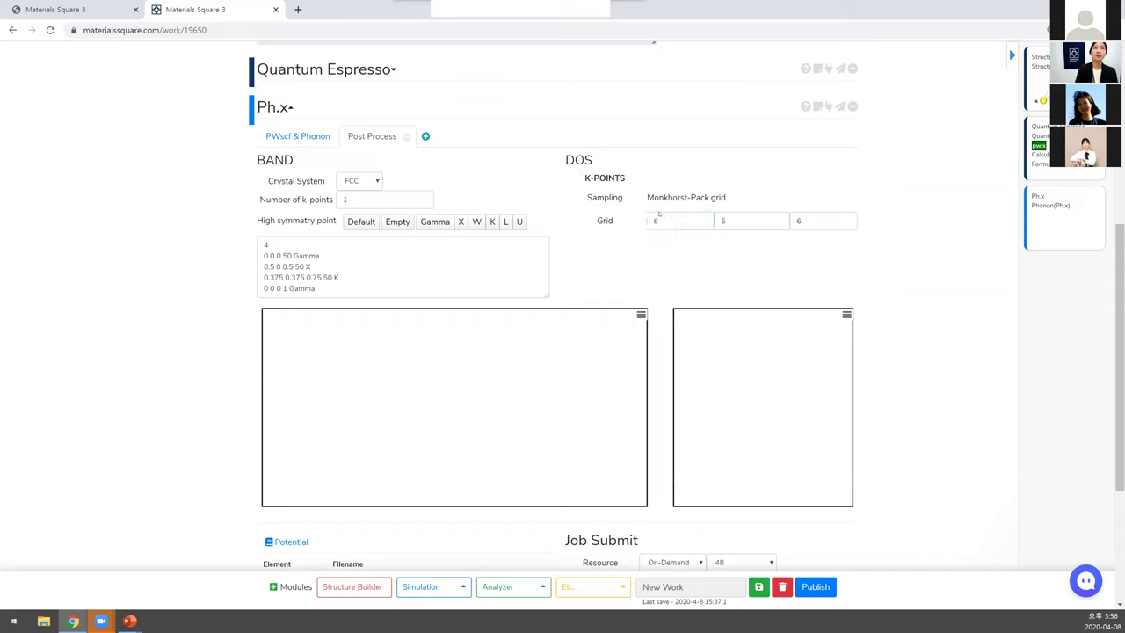
pyautogui.moveTo(659, 214); pyautogui.dragTo(636, 209)
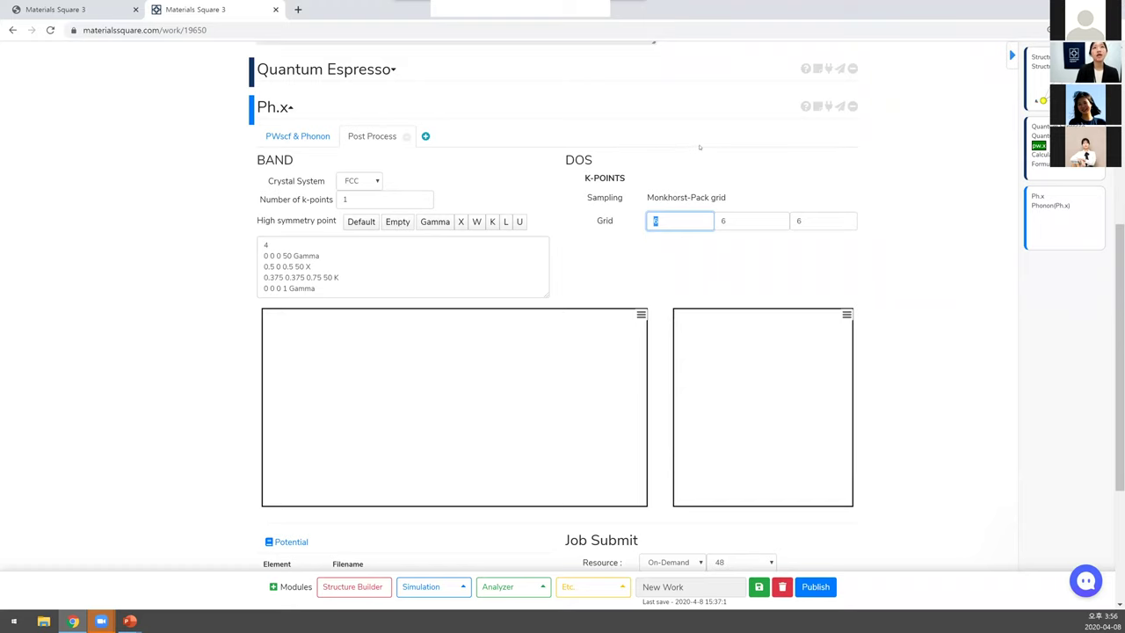
pyautogui.write('12')
pyautogui.press('Tab')
pyautogui.write('12')
pyautogui.press('Tab')
pyautogui.write('12')
pyautogui.click(690, 247)
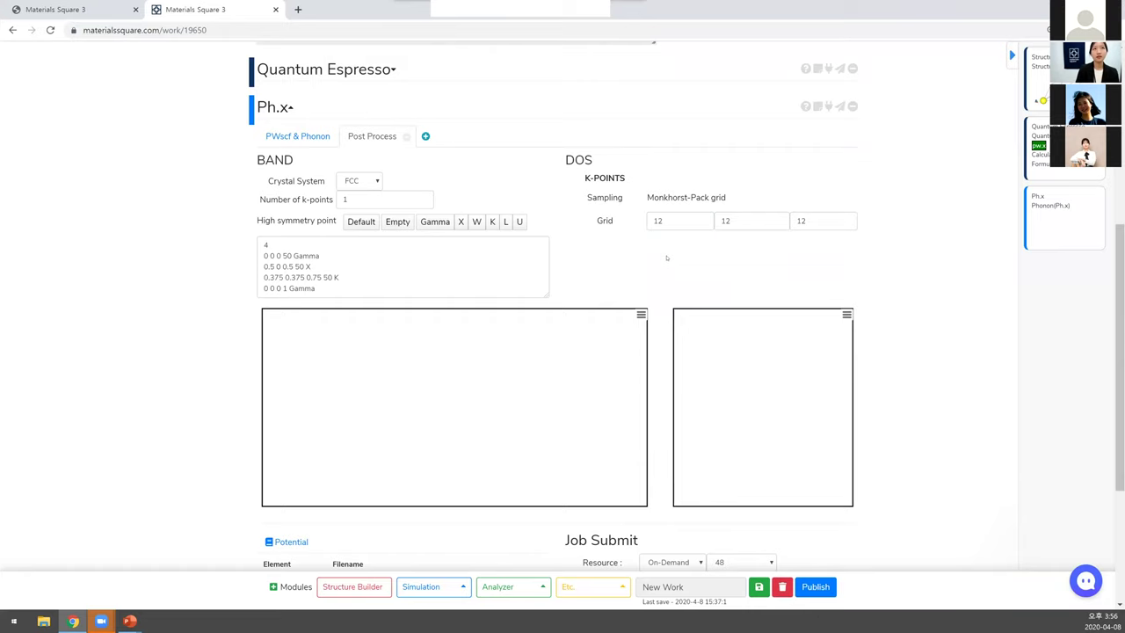
# - Submit the phonon job as Si.phx, confirm it is running, and return to the Notice slide
pyautogui.scroll(-1, 680, 252)
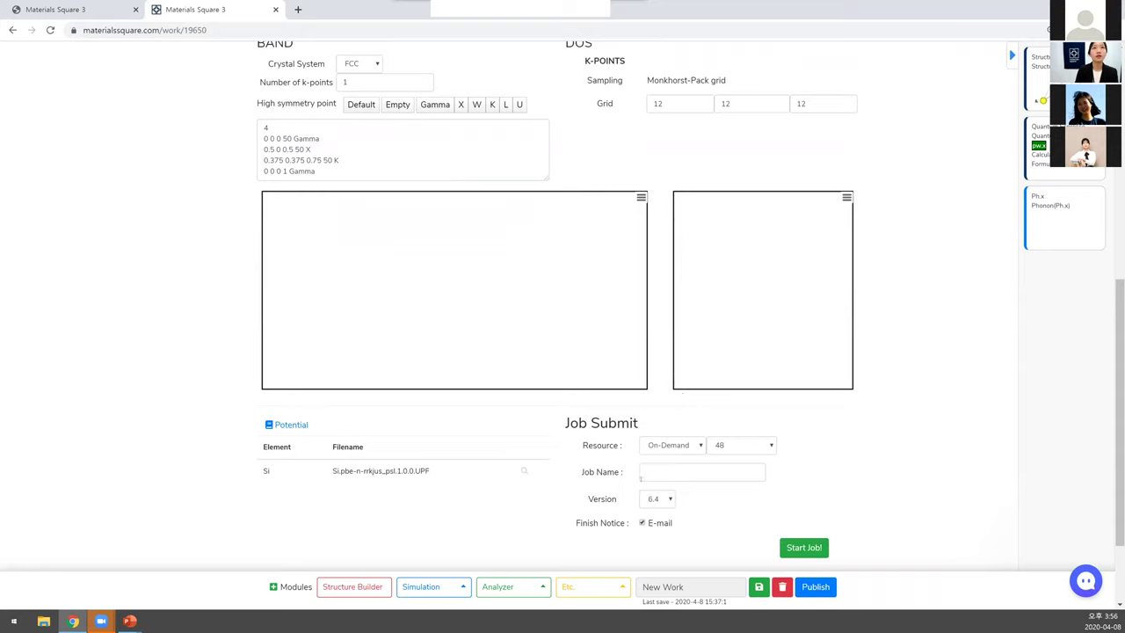
pyautogui.click(651, 479)
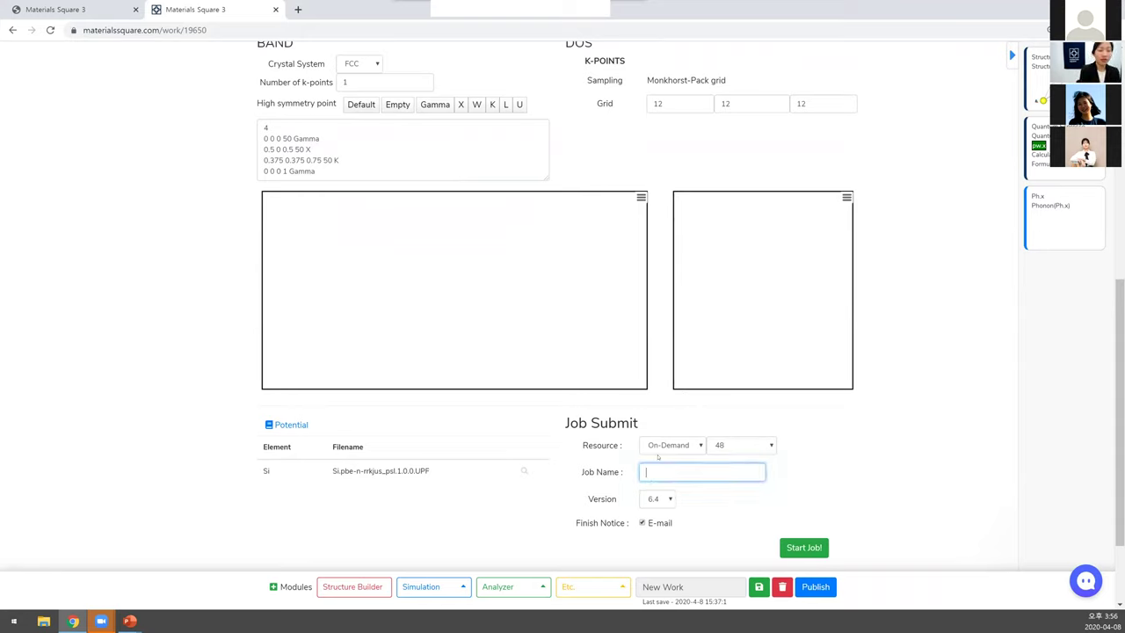
pyautogui.write('Si.phx')
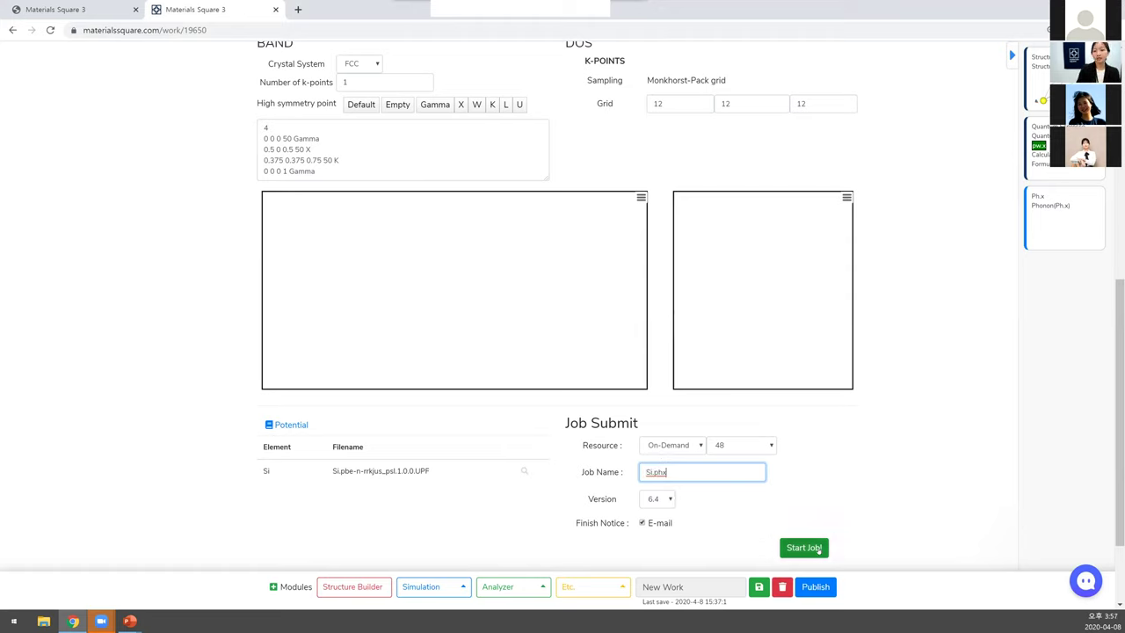
pyautogui.click(811, 548)
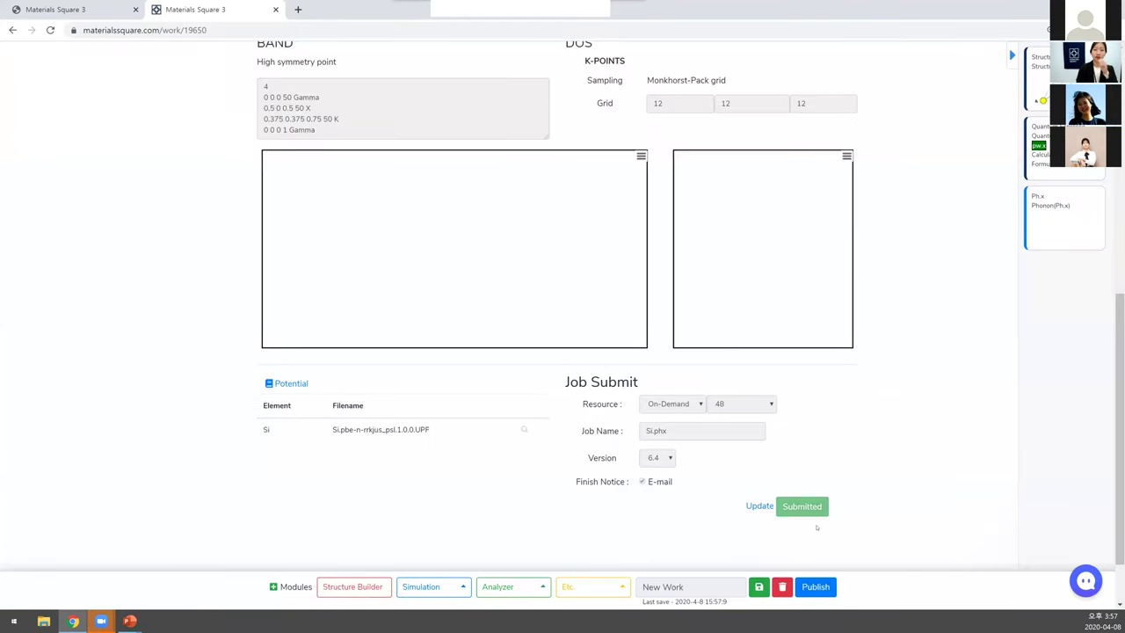
pyautogui.click(948, 63)
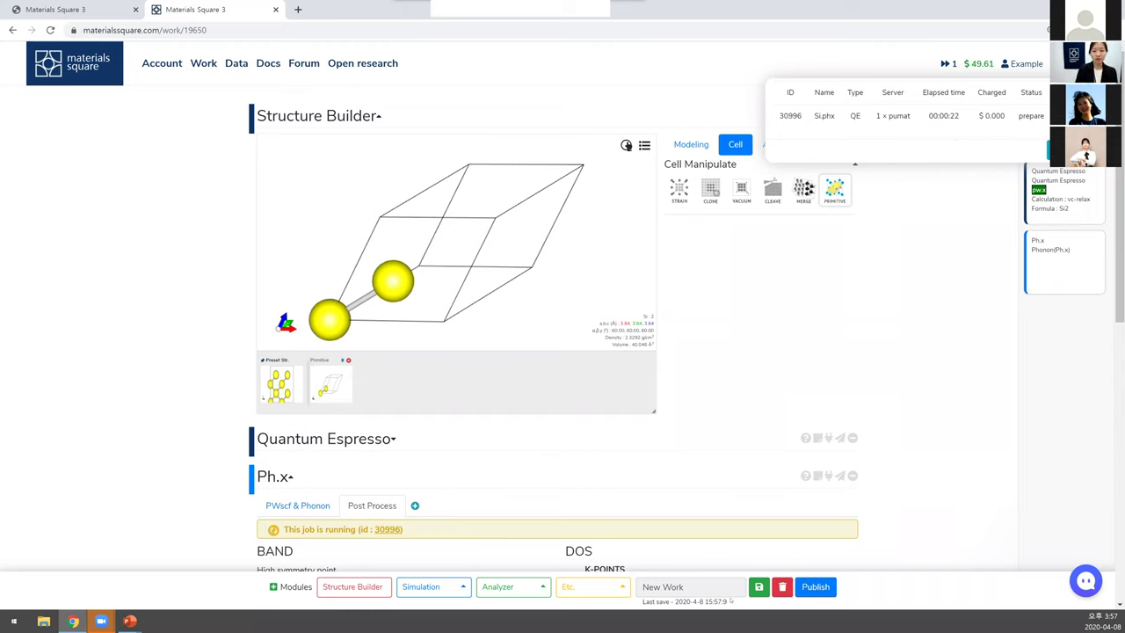
pyautogui.hotkey('alt', 'Tab')
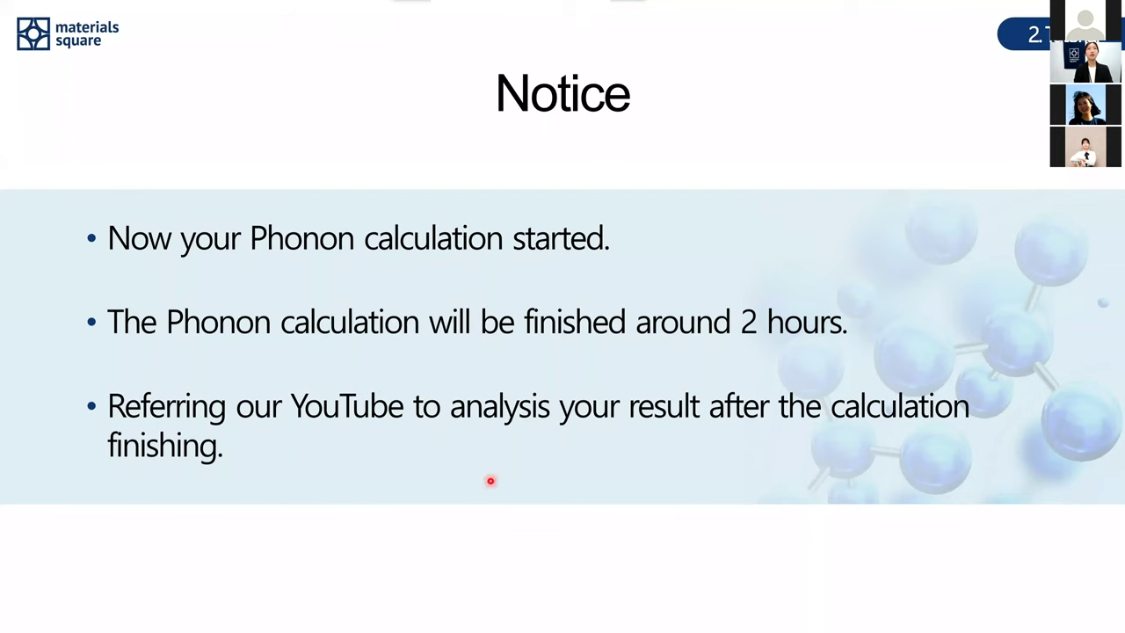